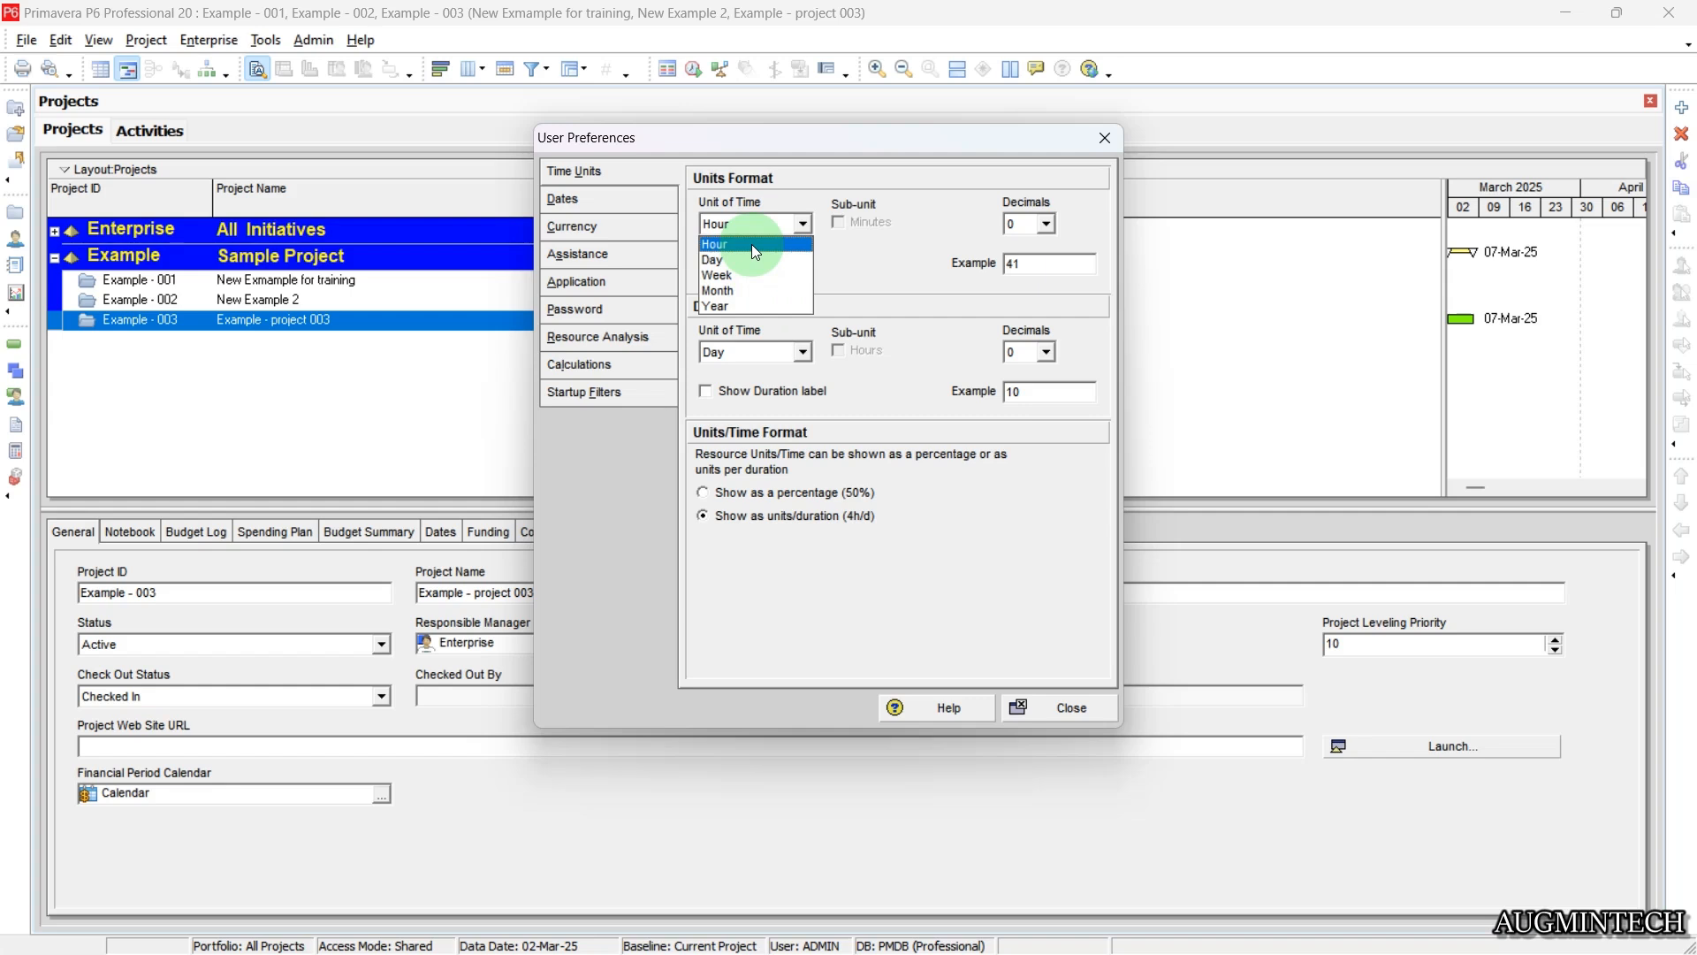
Step: Set the time unit to Hour for the units format and to Day for the durations format
left_click(751, 244)
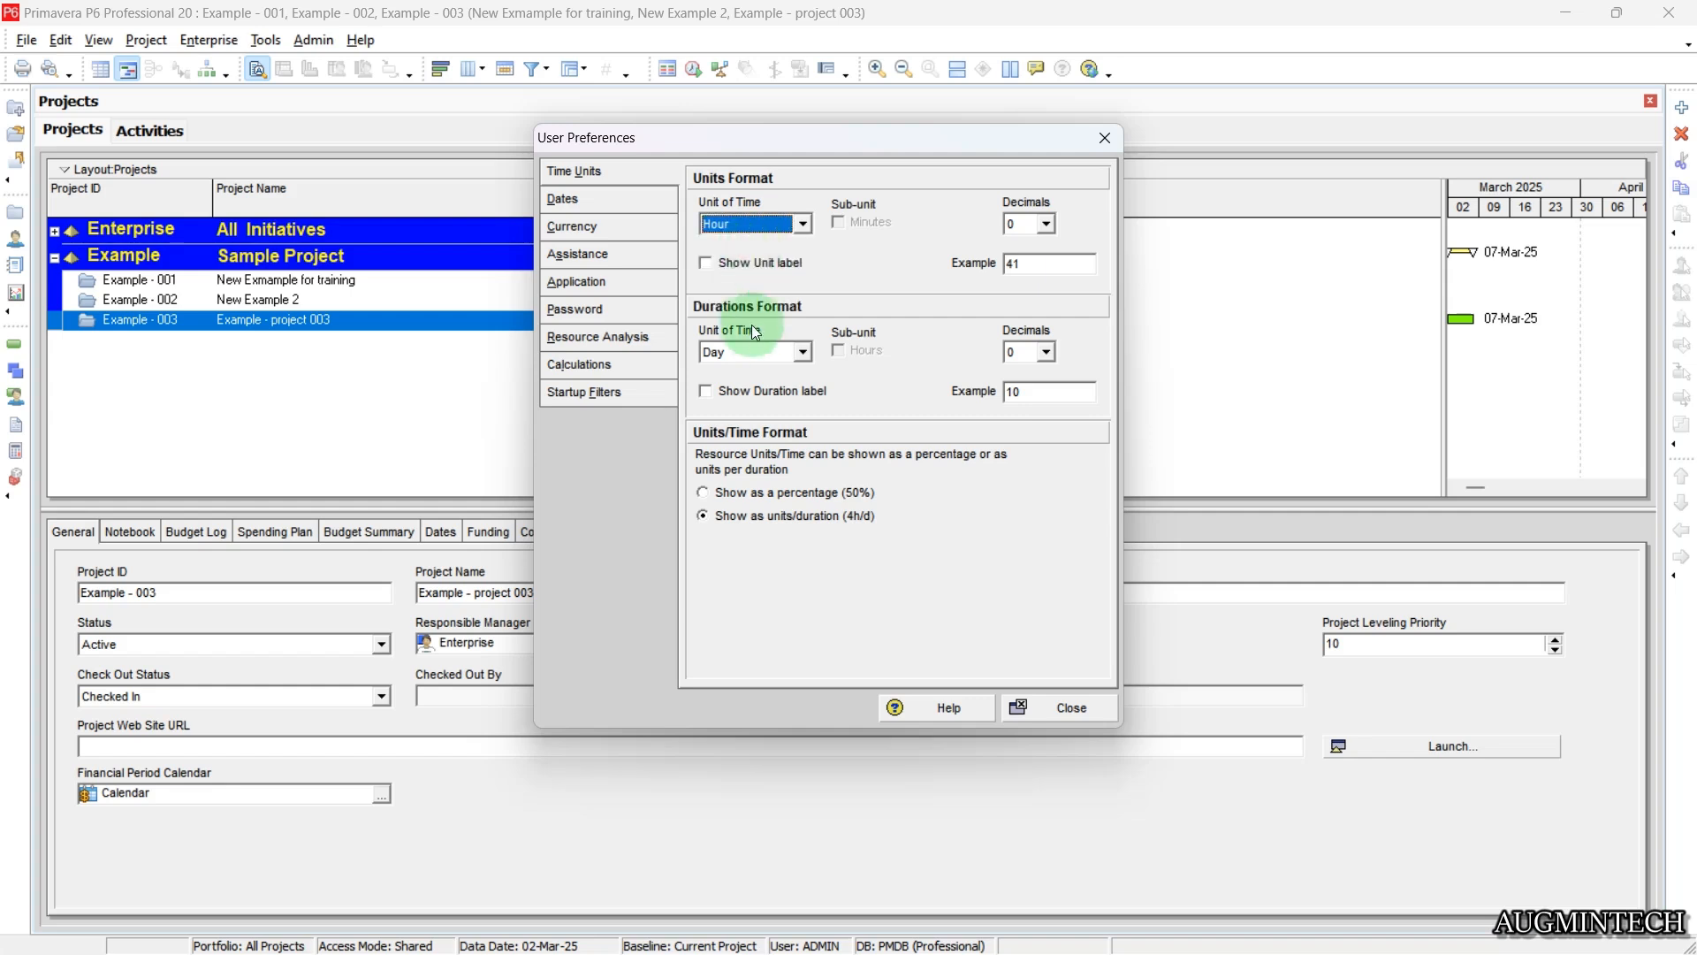
left_click(753, 358)
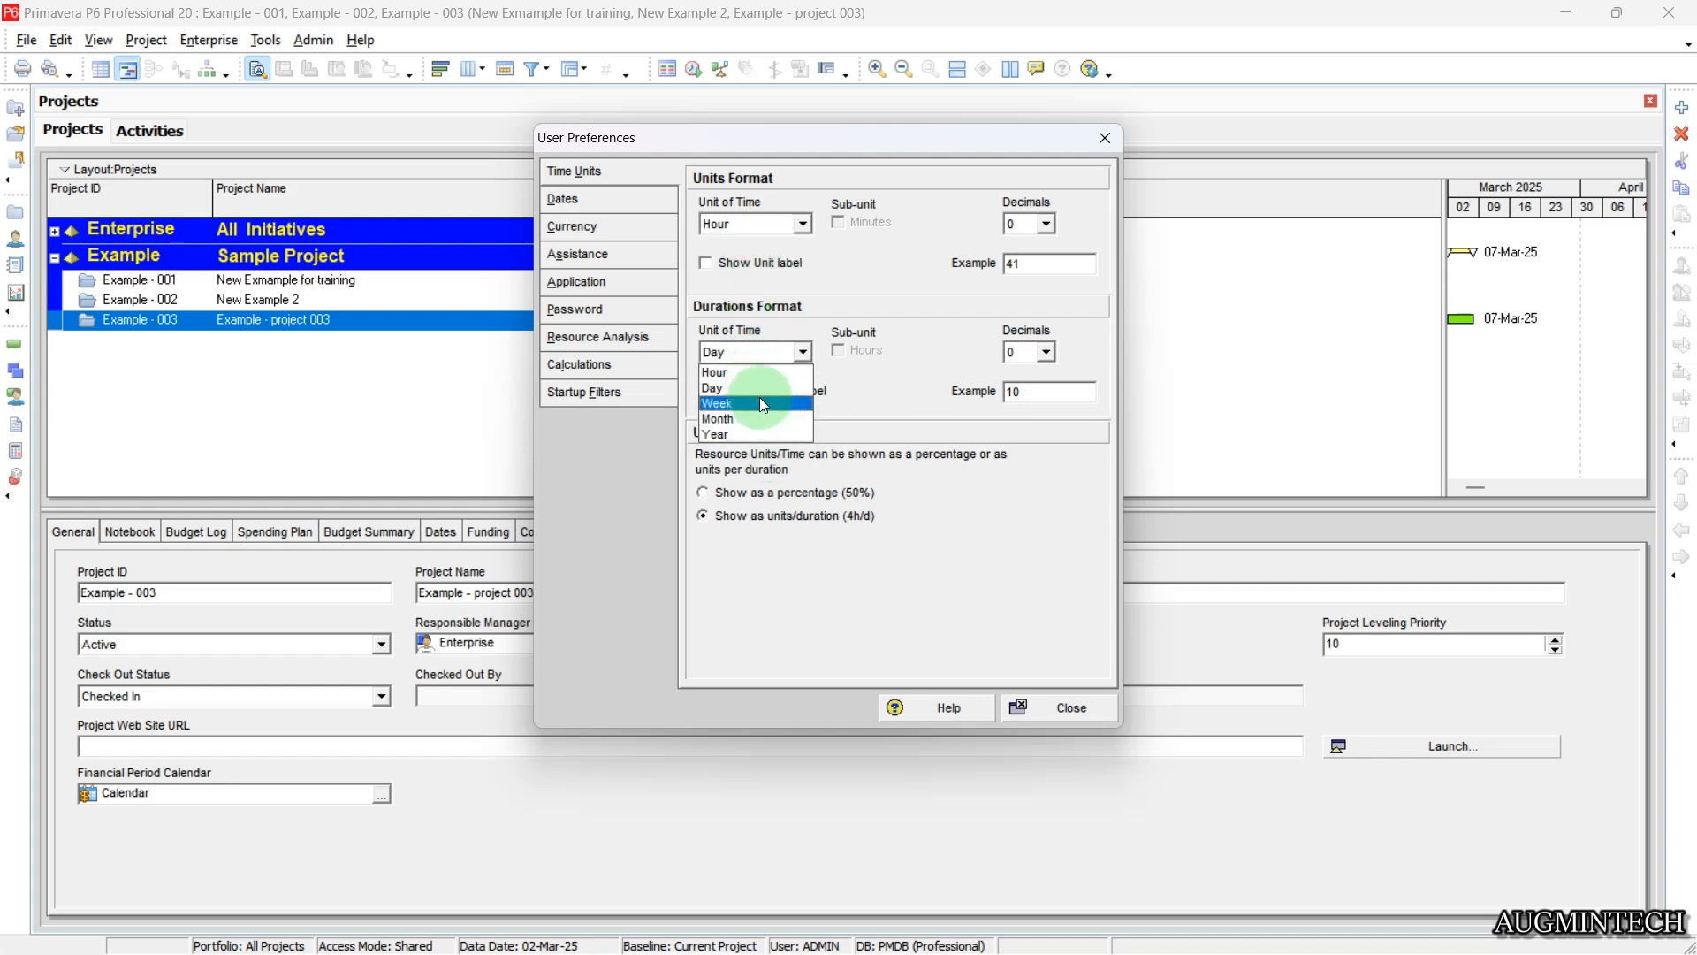
left_click(756, 388)
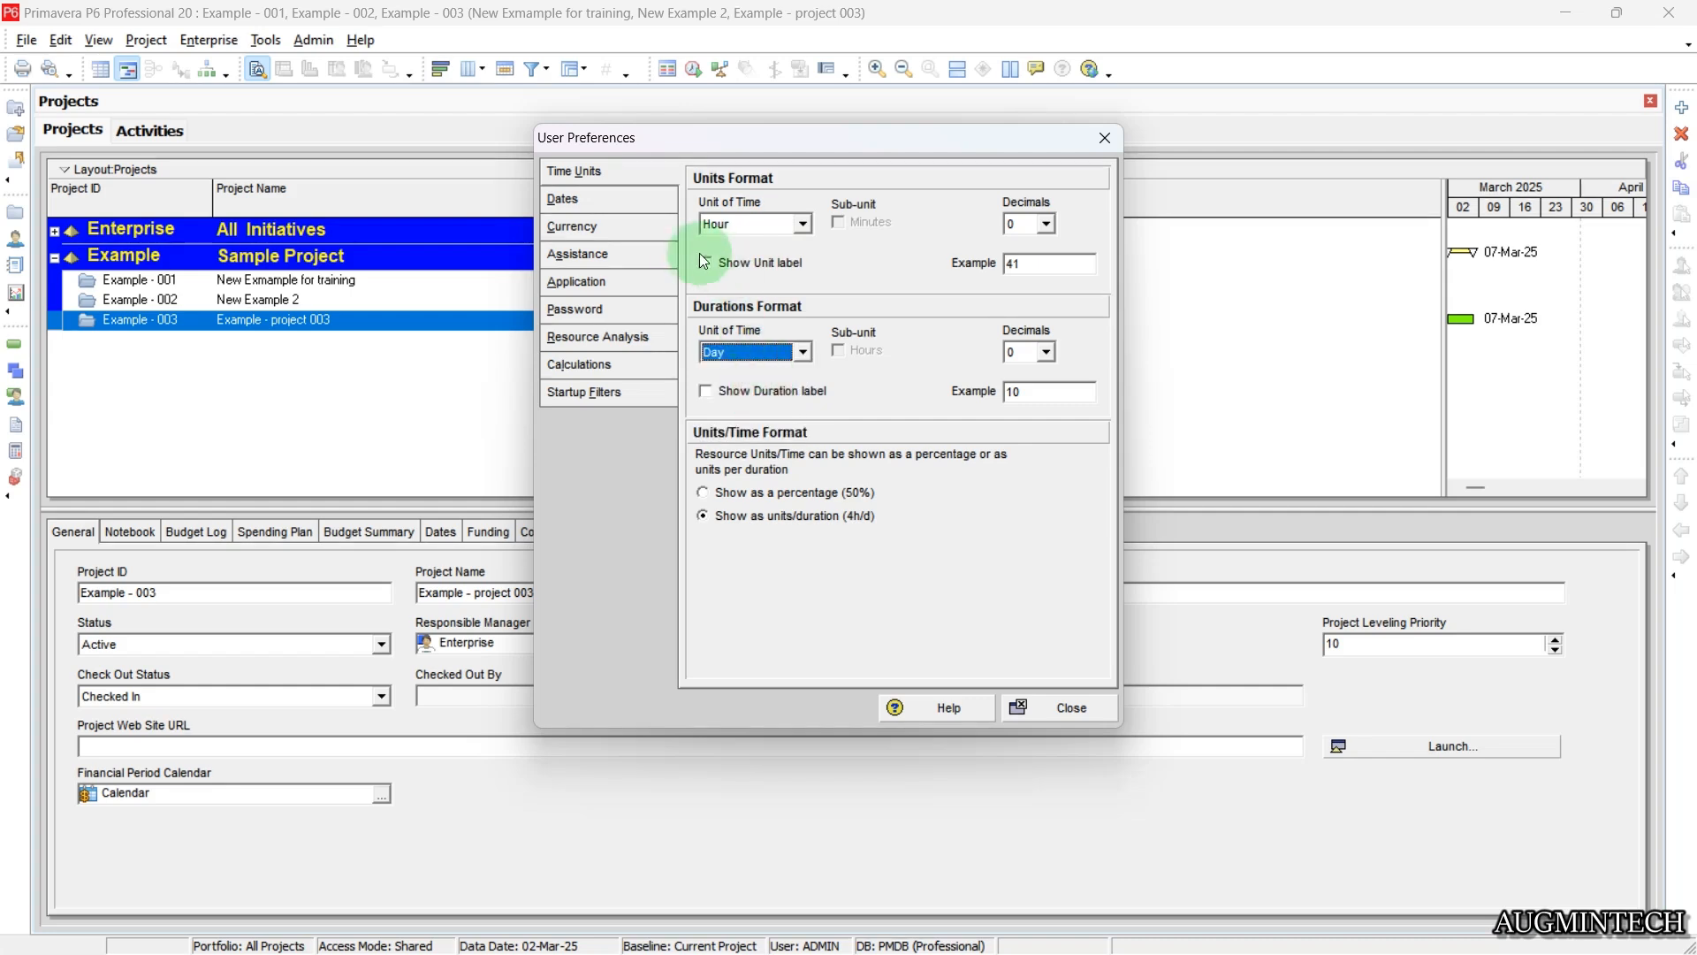
Step: Set the date format to Day, Month, Year and choose not to show the time
left_click(596, 200)
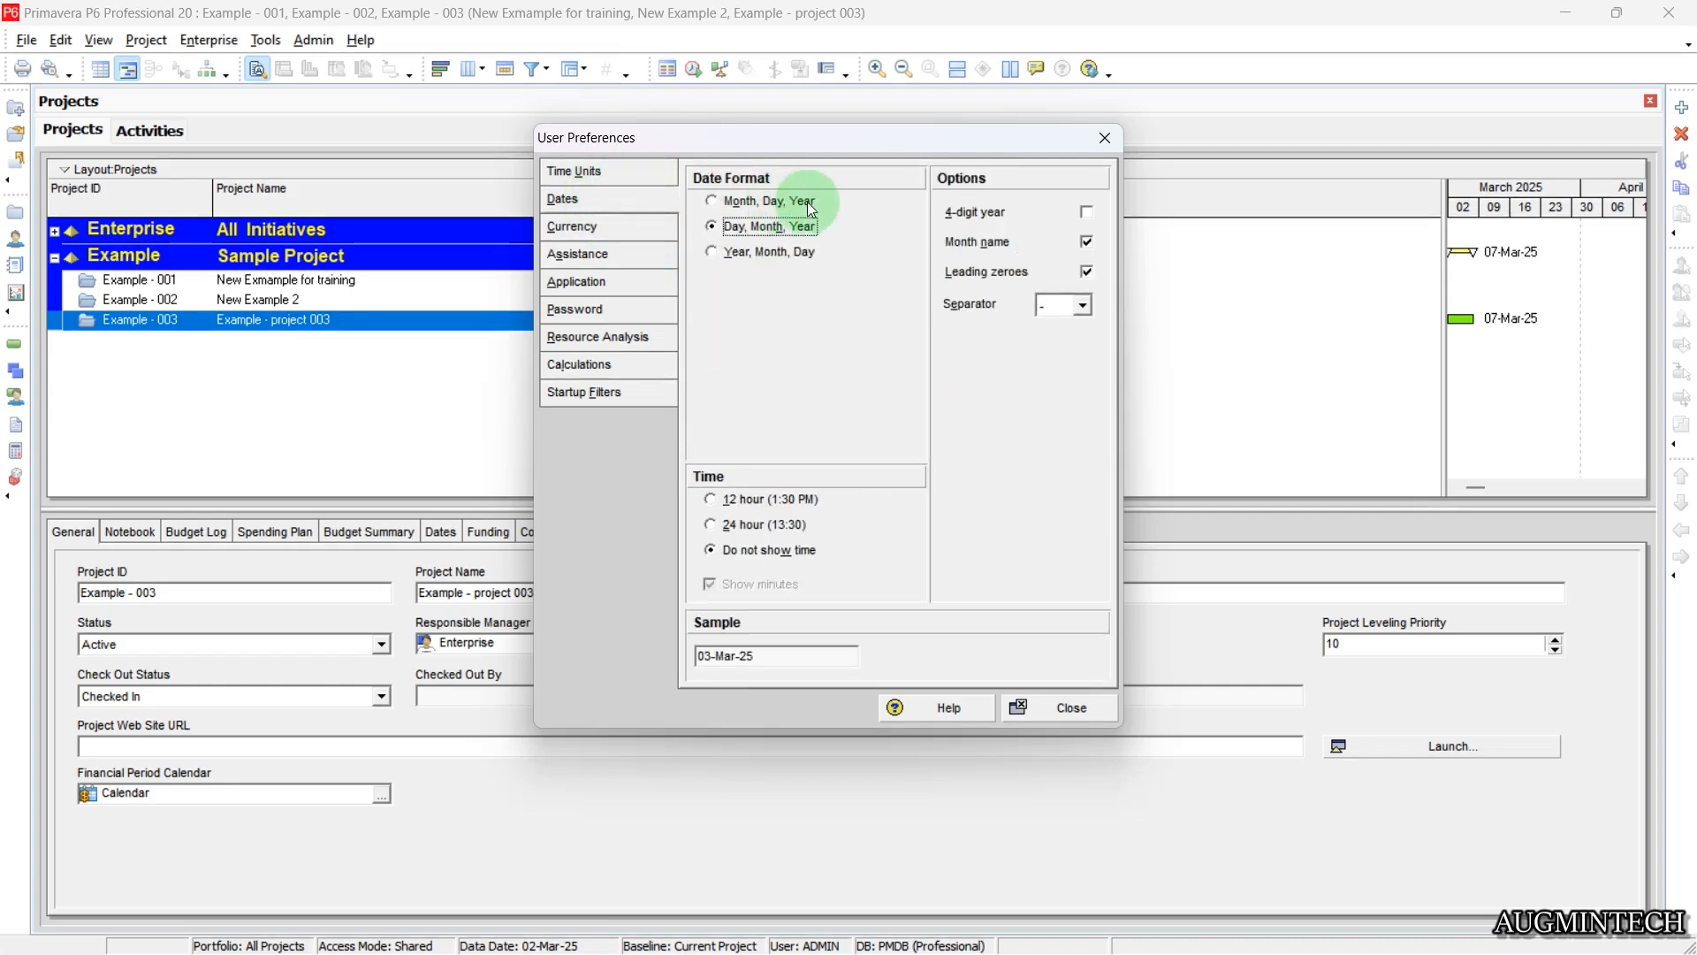
left_click(713, 201)
left_click(712, 228)
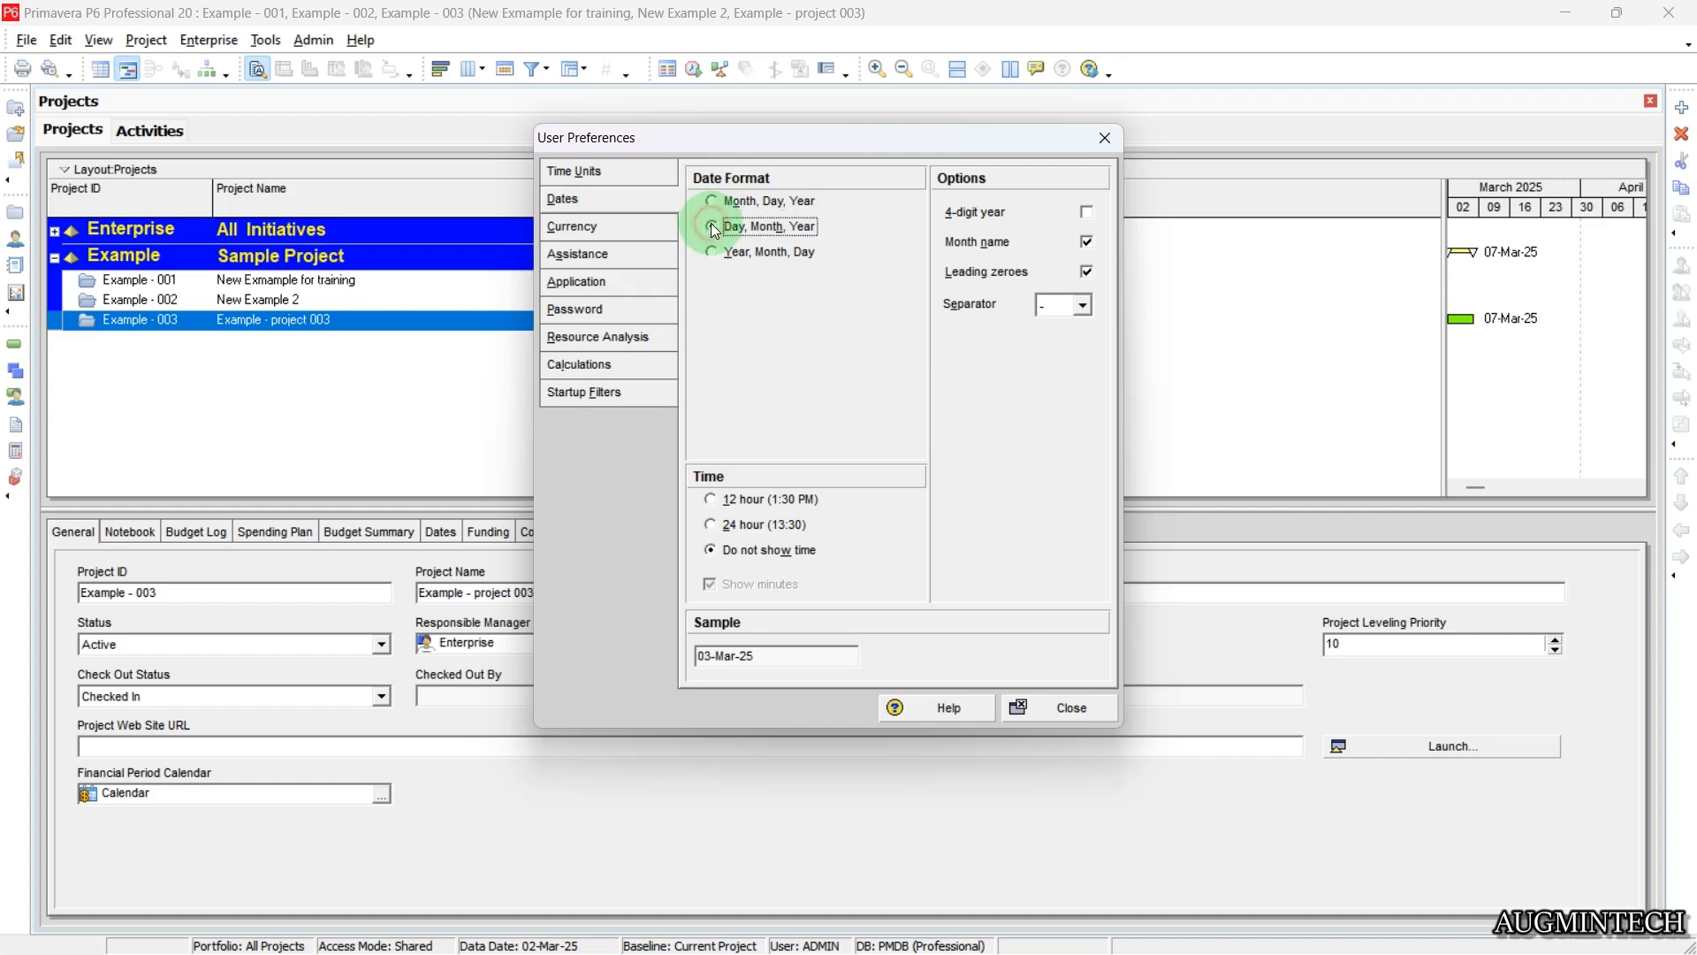
left_click(734, 499)
left_click(741, 525)
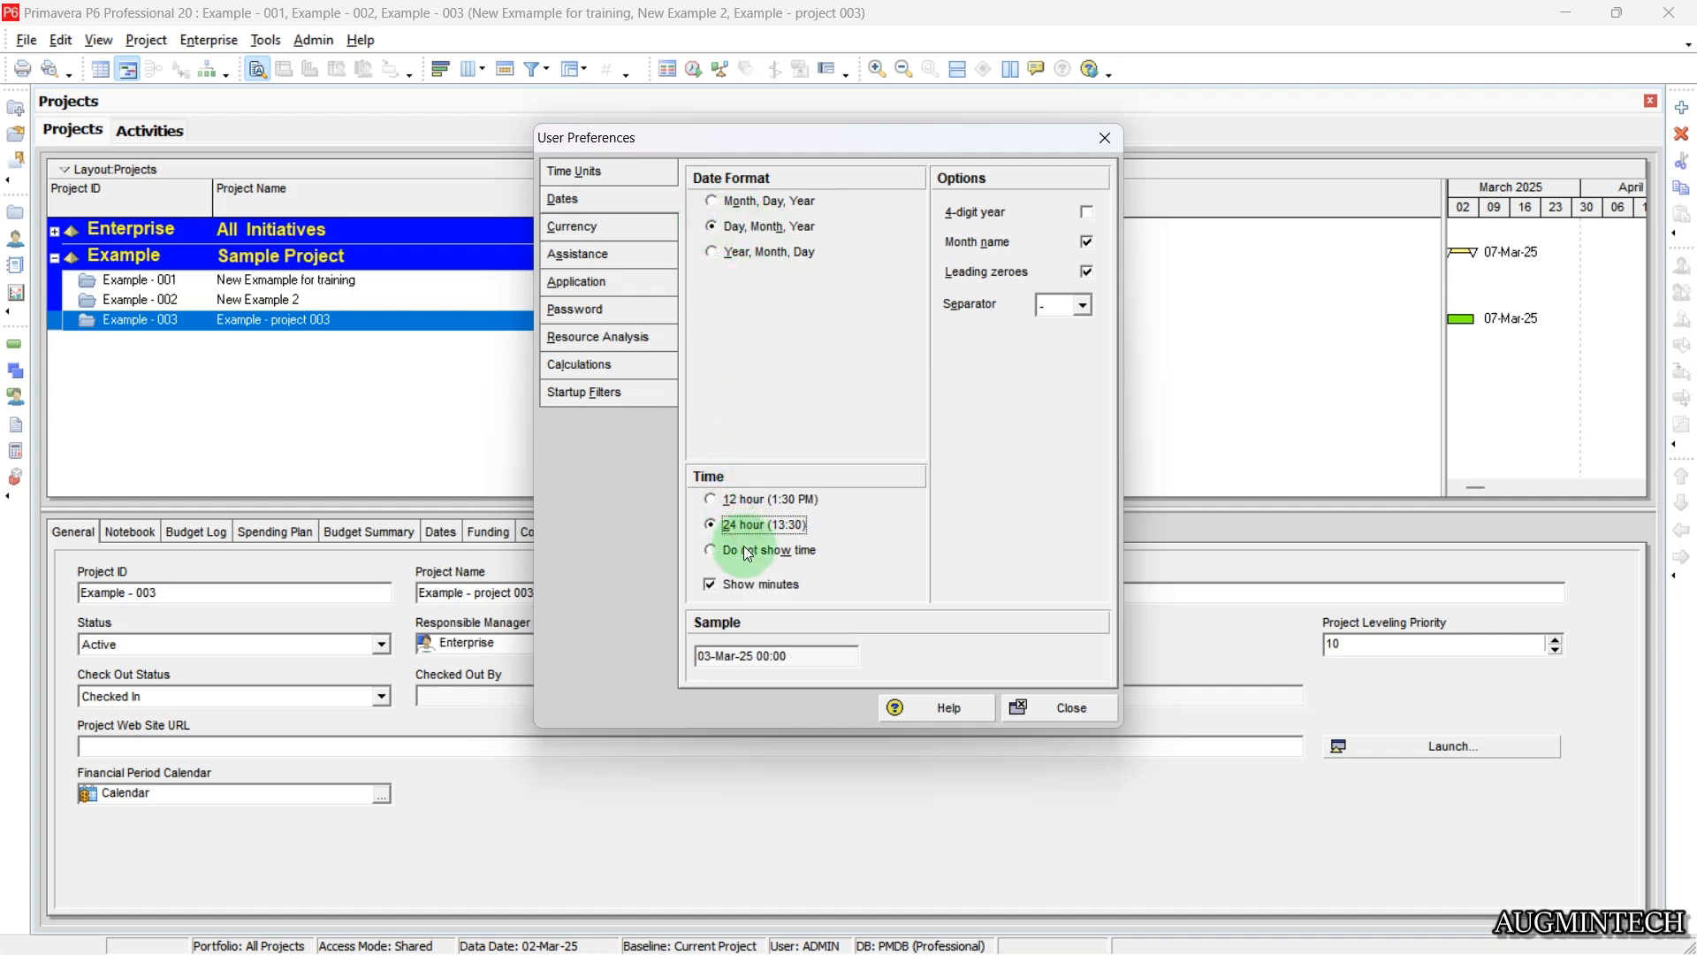
left_click(747, 551)
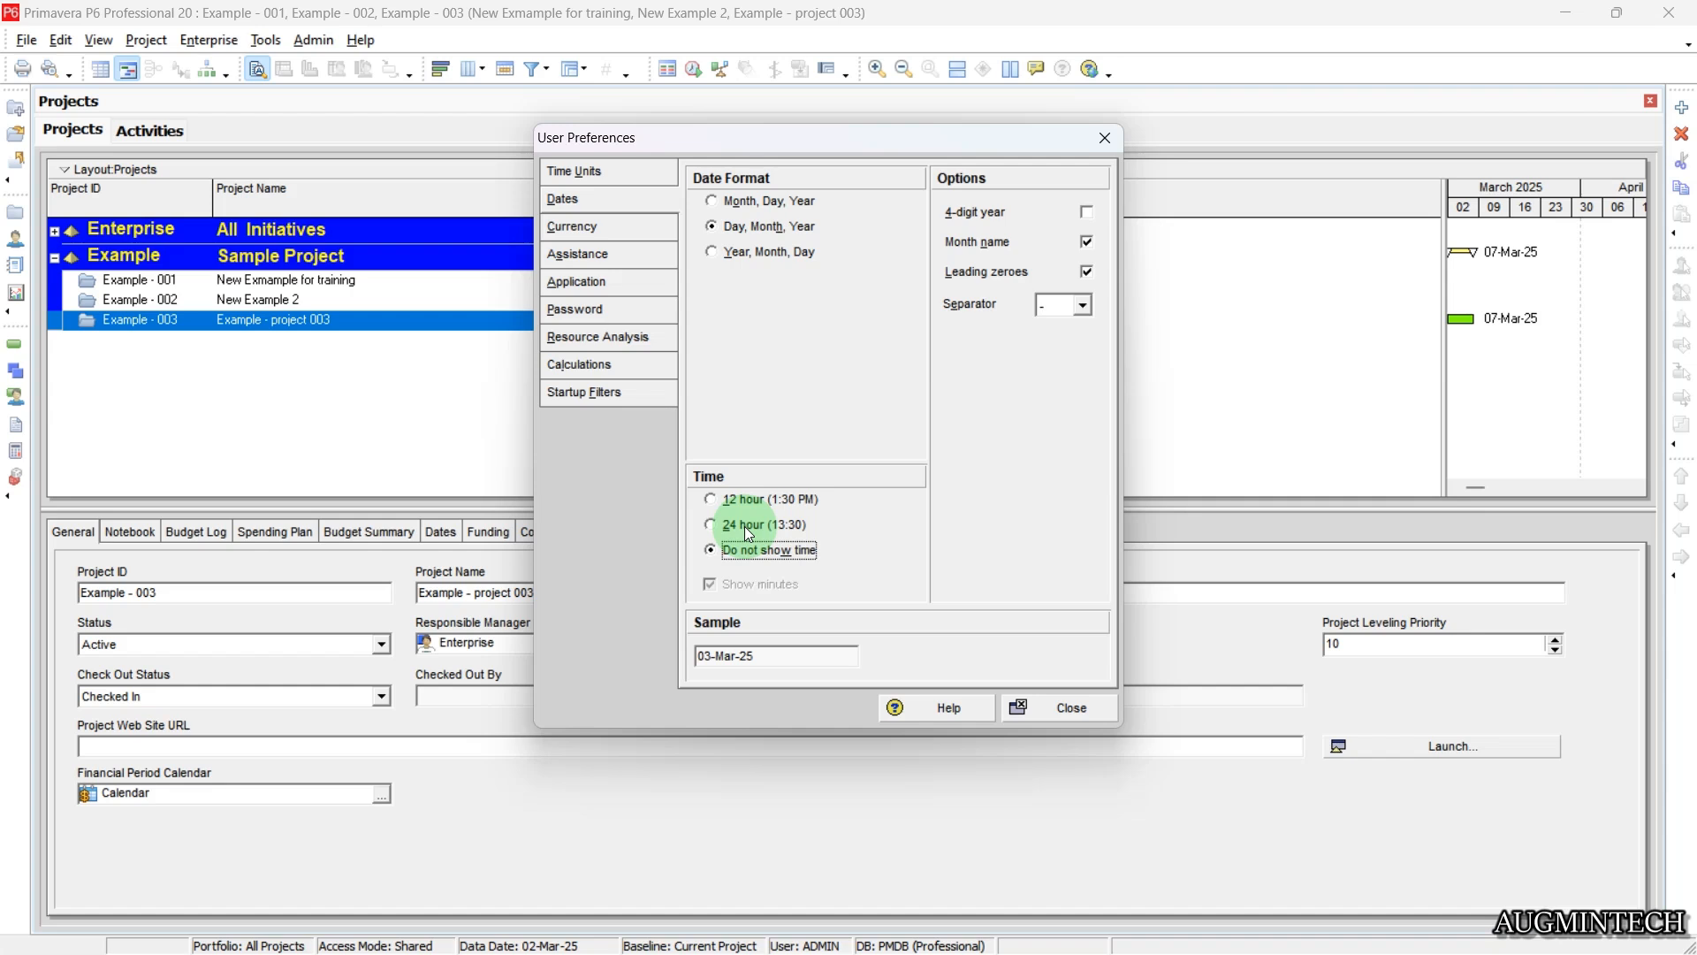
left_click(748, 531)
left_click(756, 550)
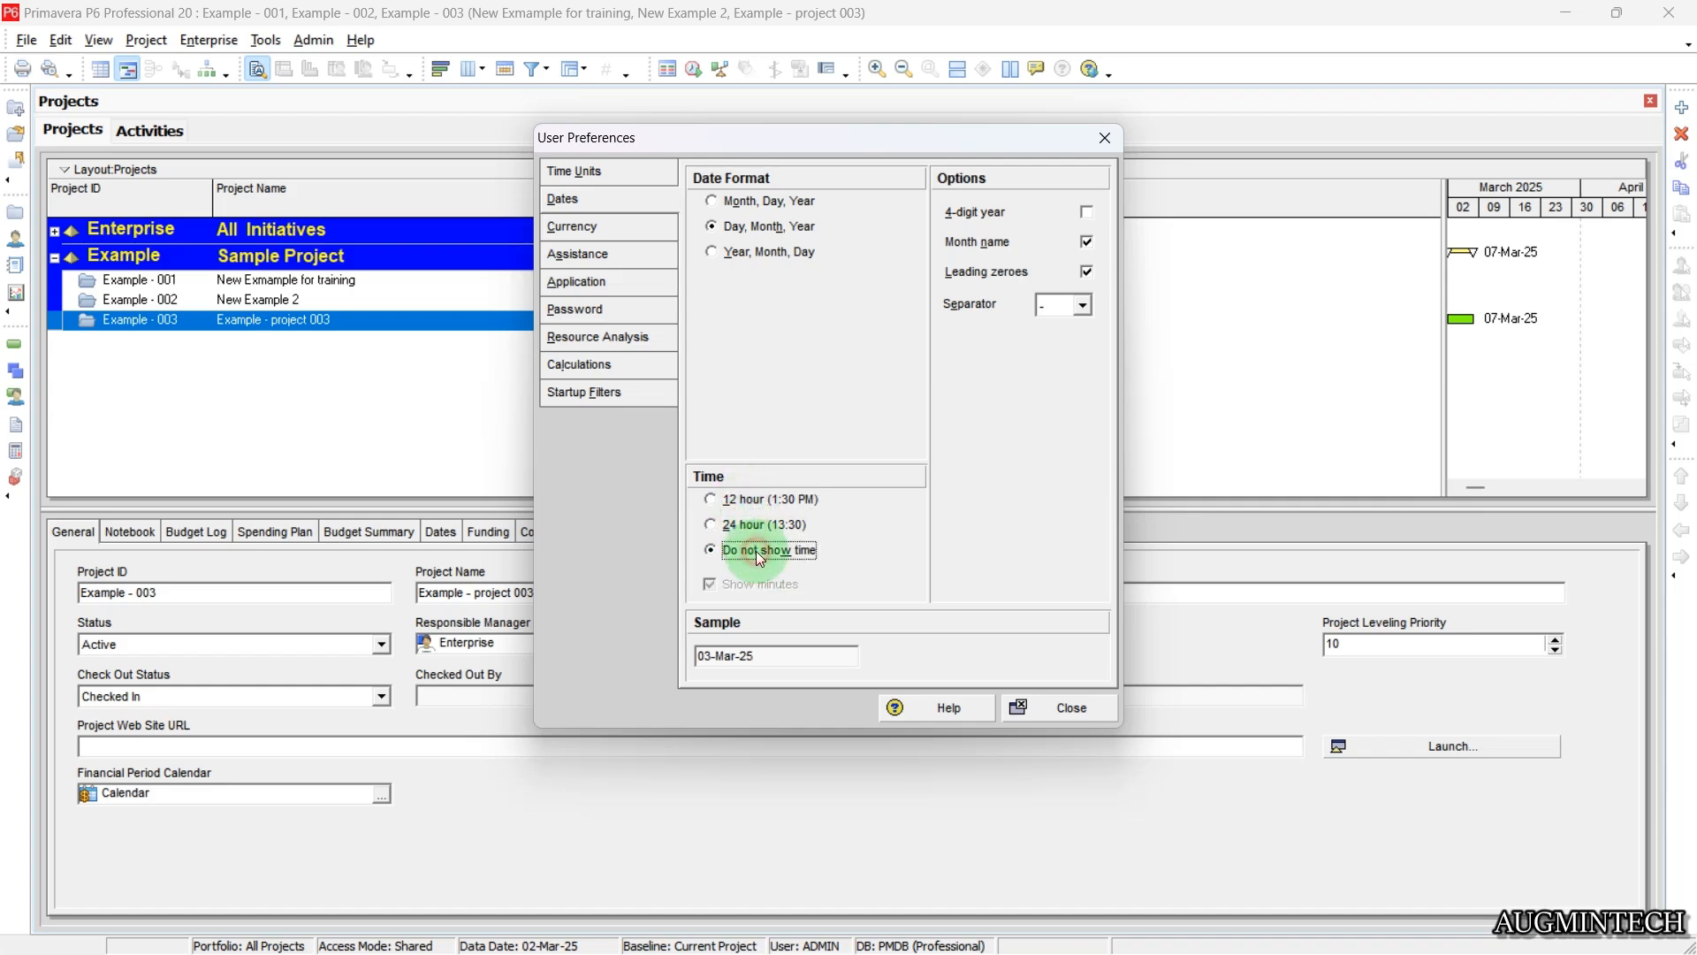
Step: Browse the currencies available for viewing monetary values, leaving the selection list without assigning one
left_click(581, 228)
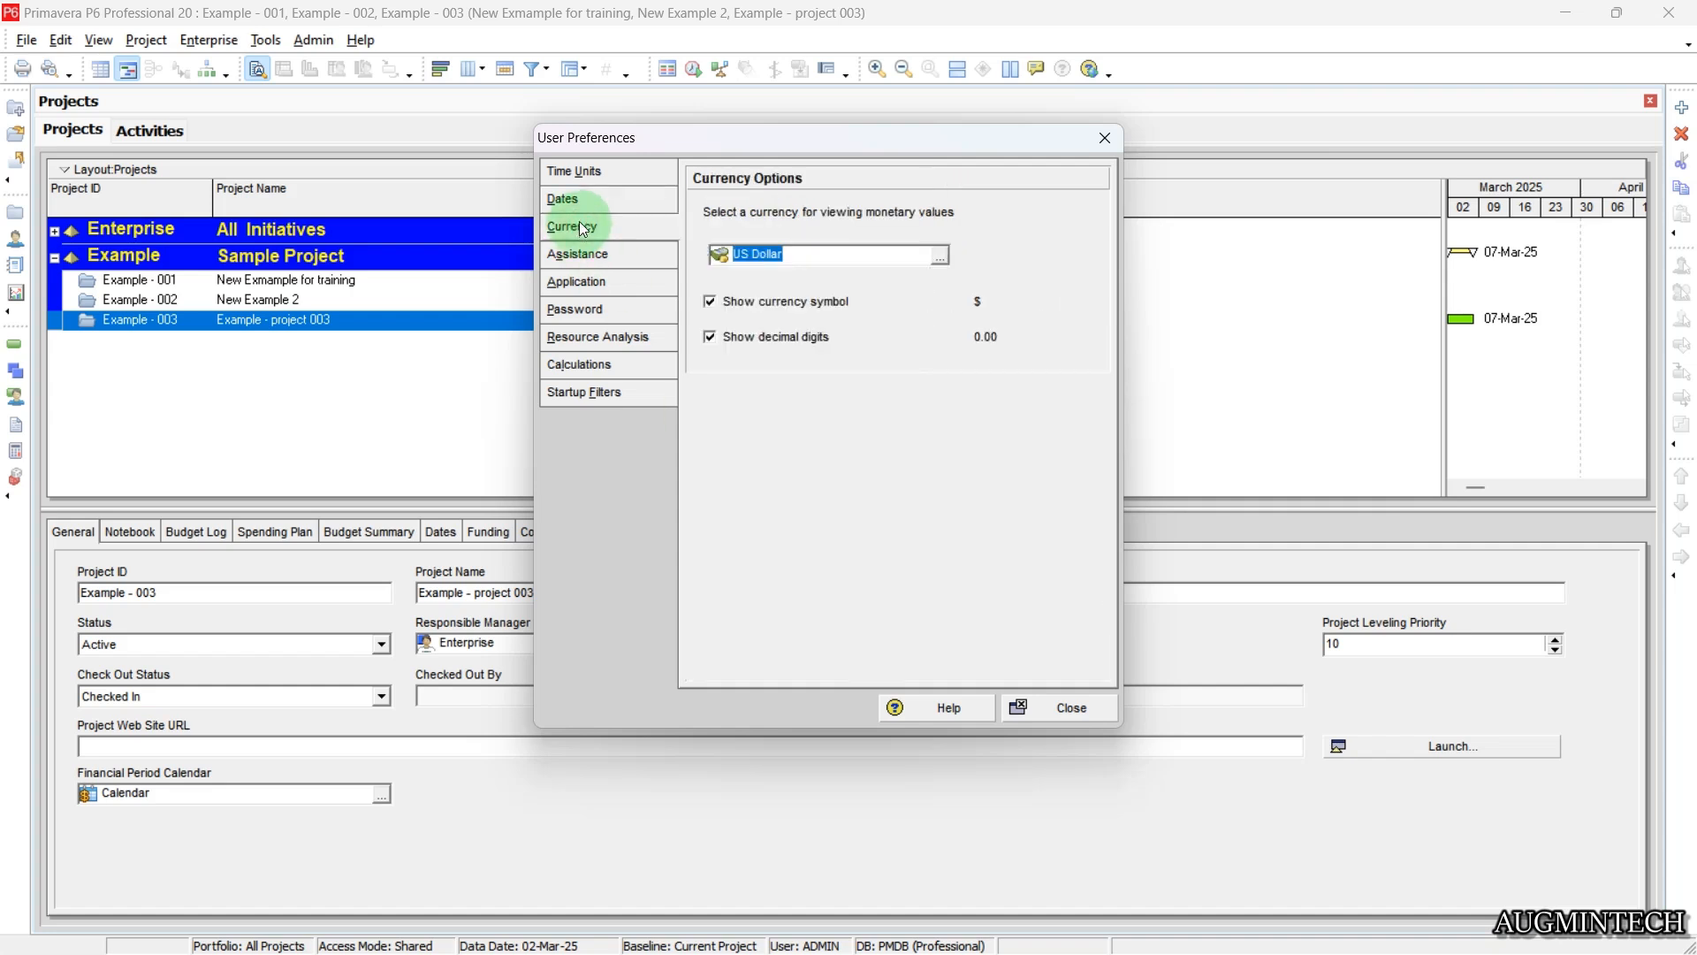
left_click(828, 255)
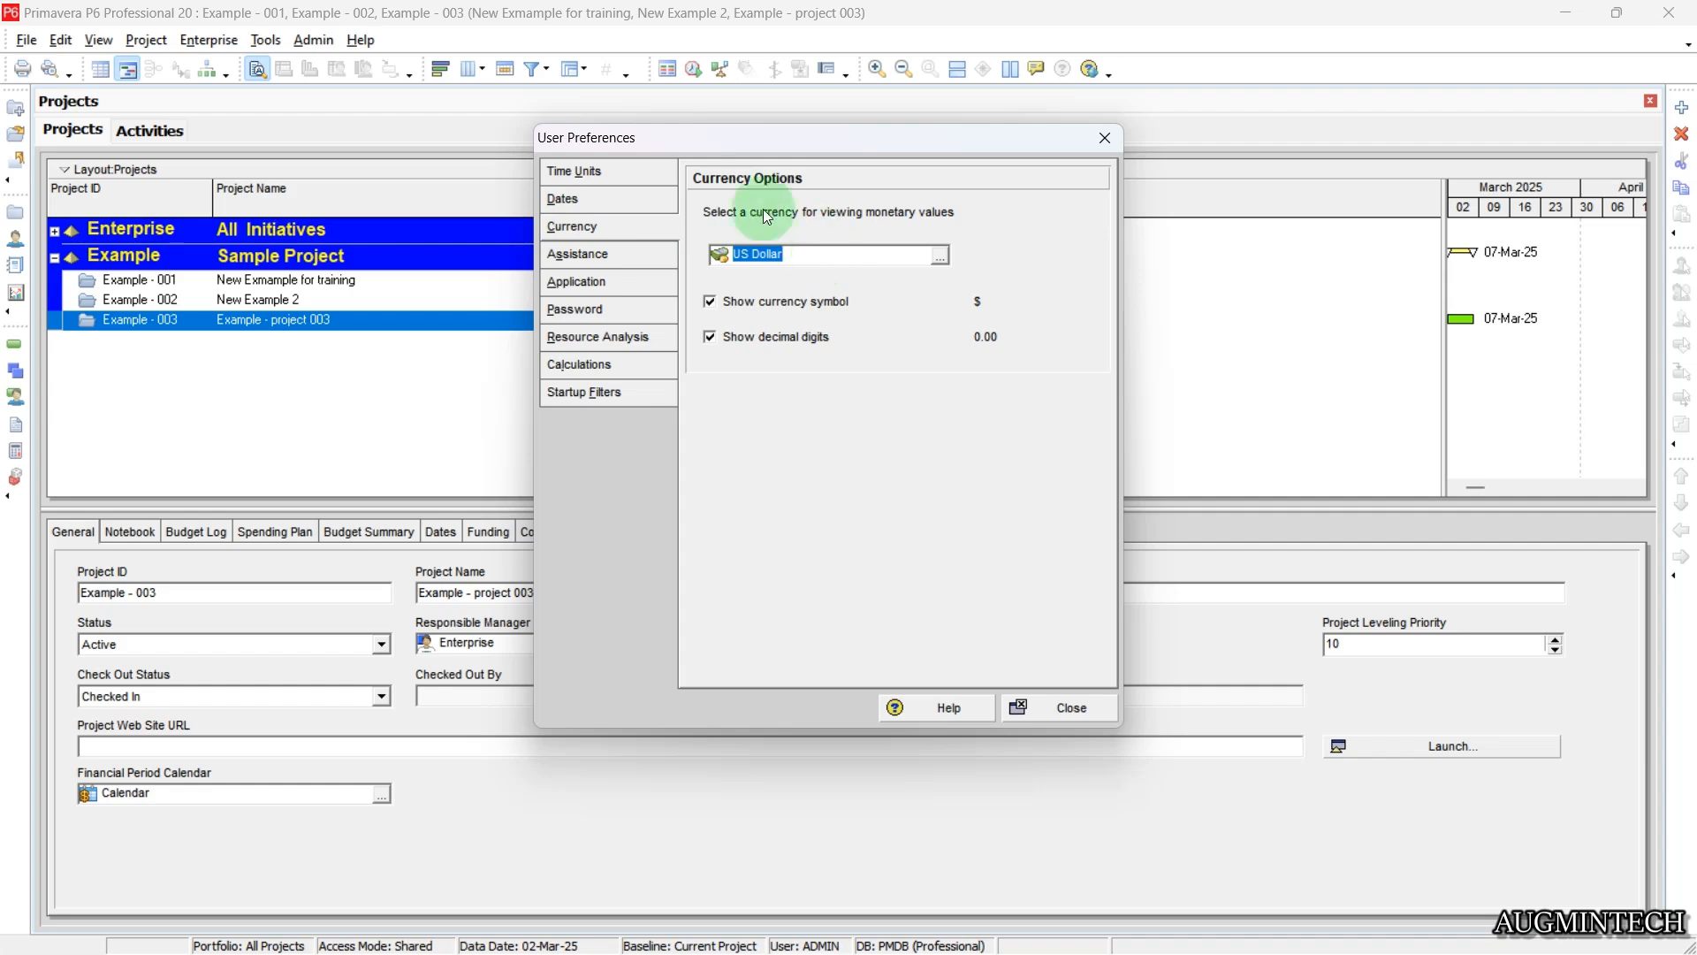
left_click(940, 256)
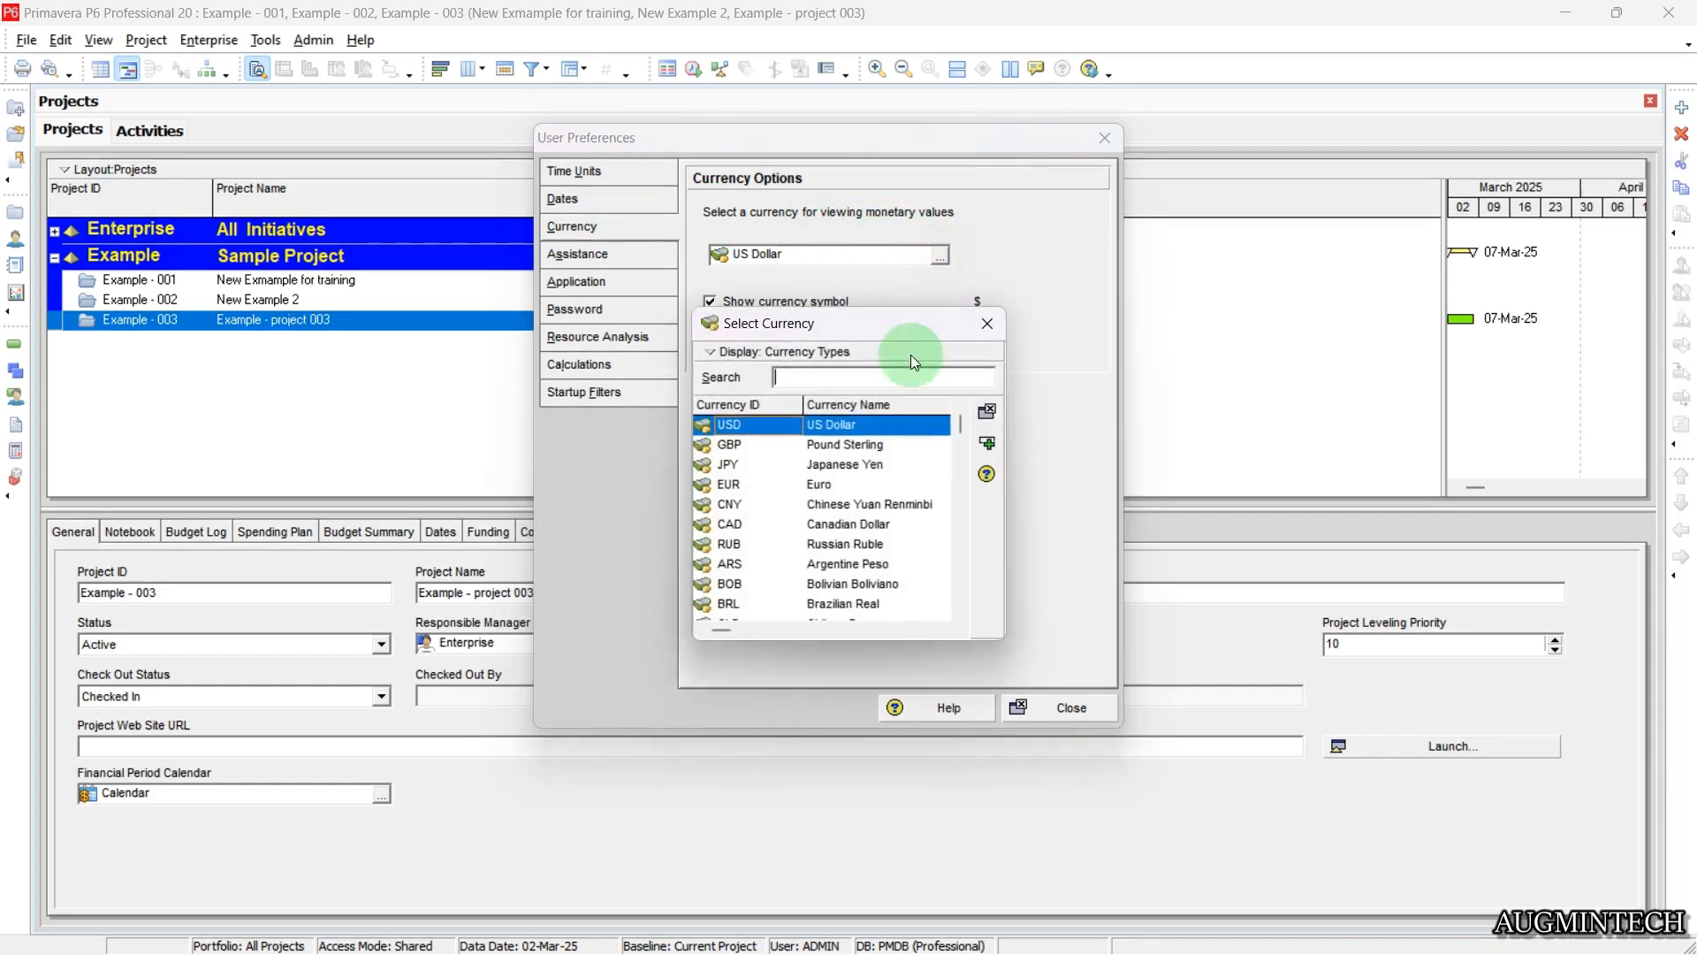
left_click(854, 505)
scroll(855, 529, "down", 3)
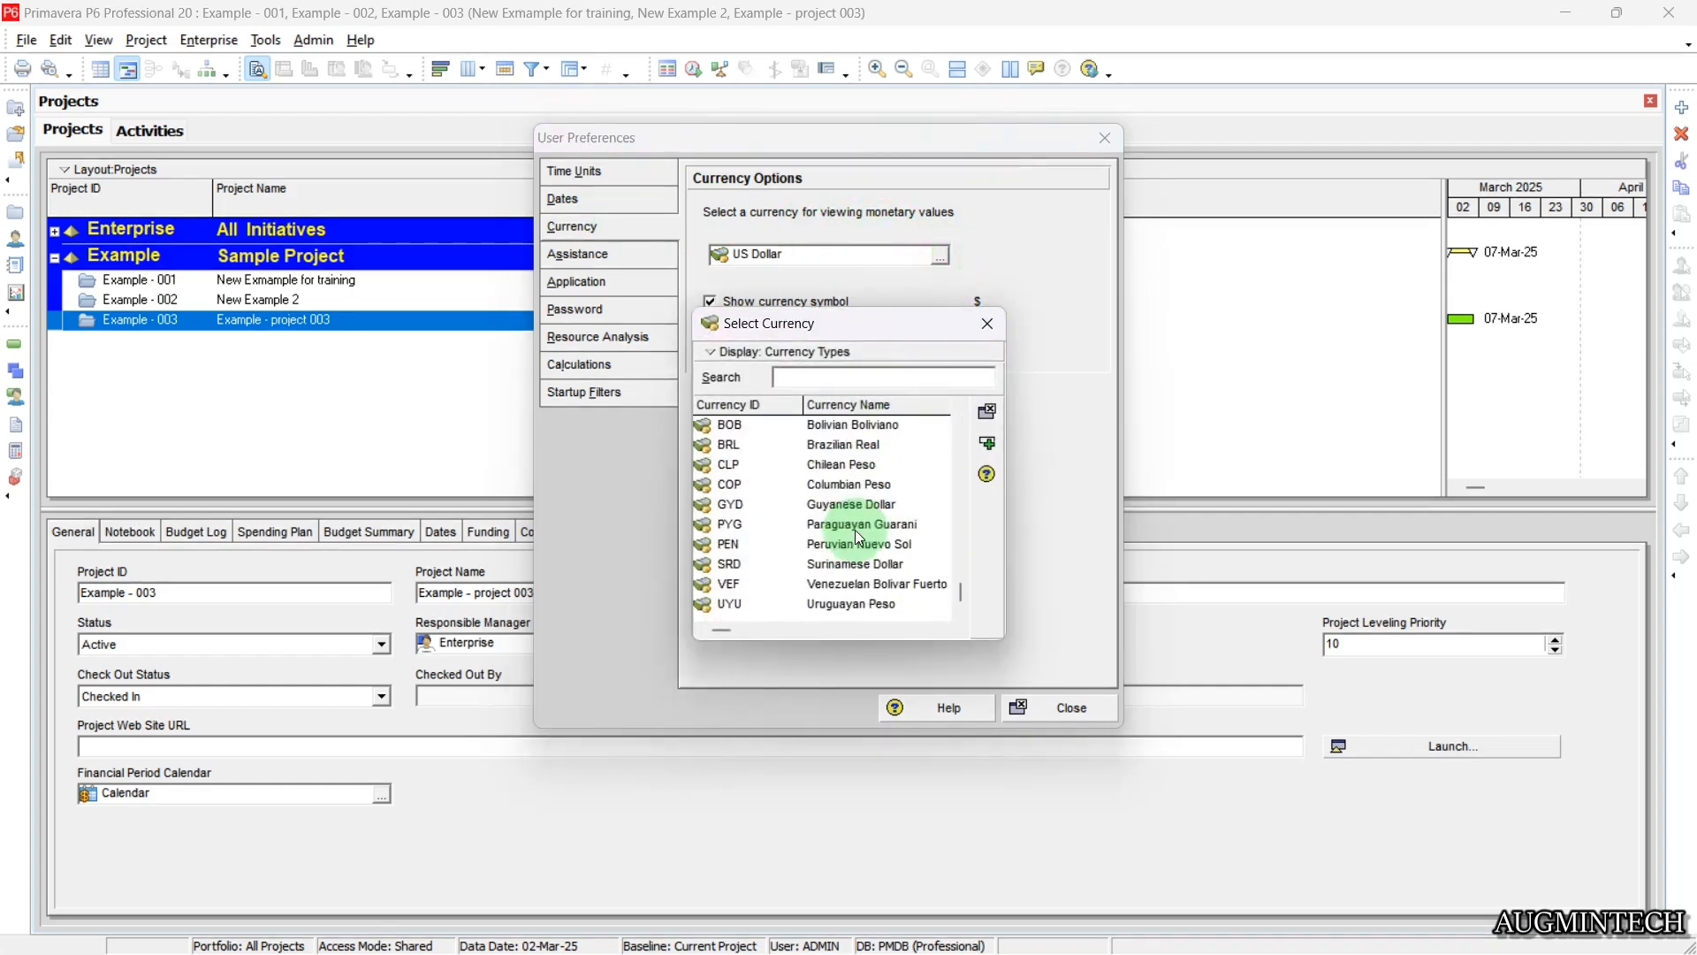
scroll(856, 528, "up", 3)
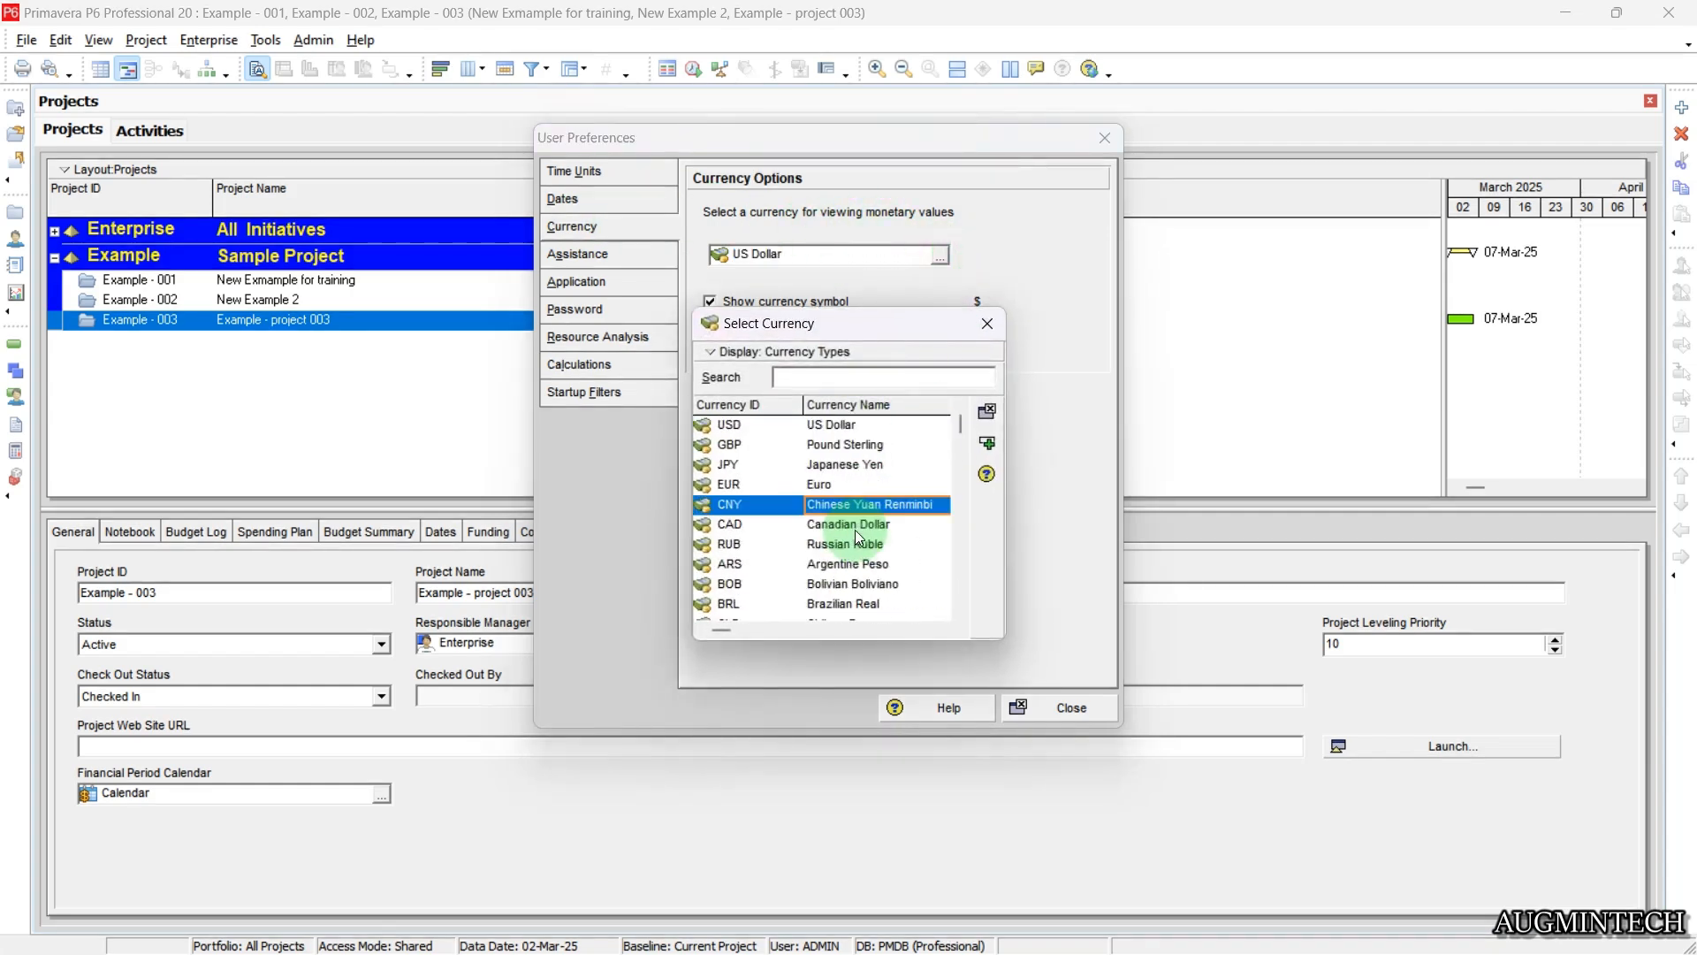
left_click(987, 327)
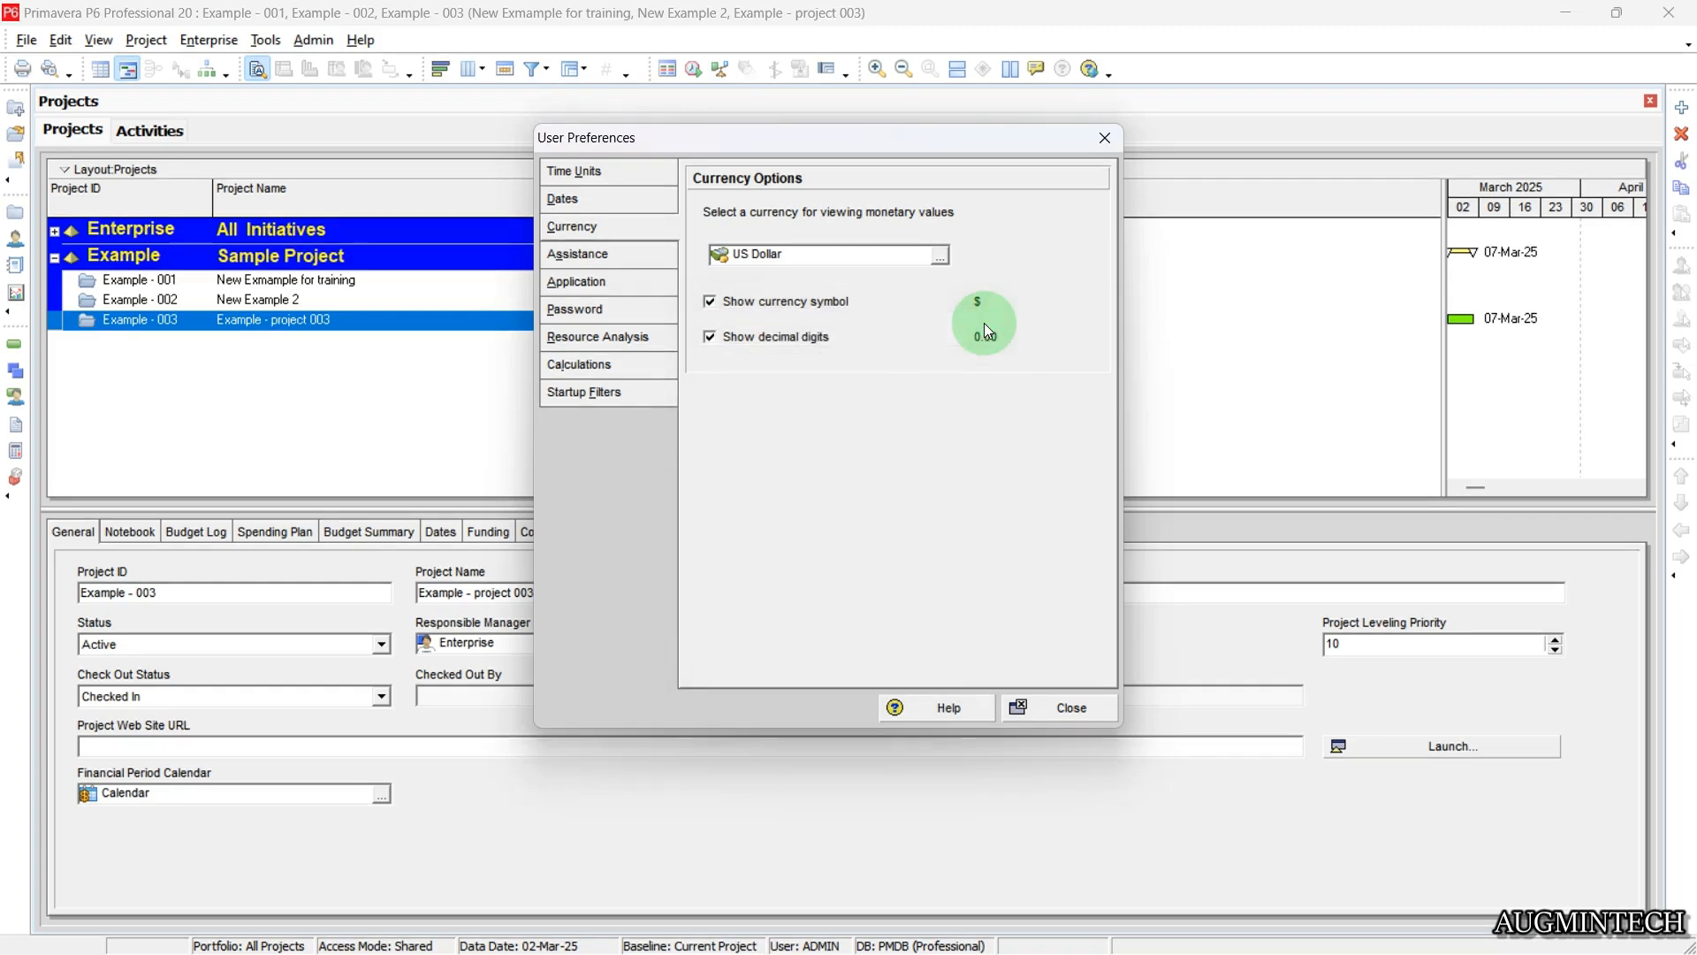
Step: Turn off the New Activity Wizard in the assistance preferences and close the user preferences
left_click(612, 256)
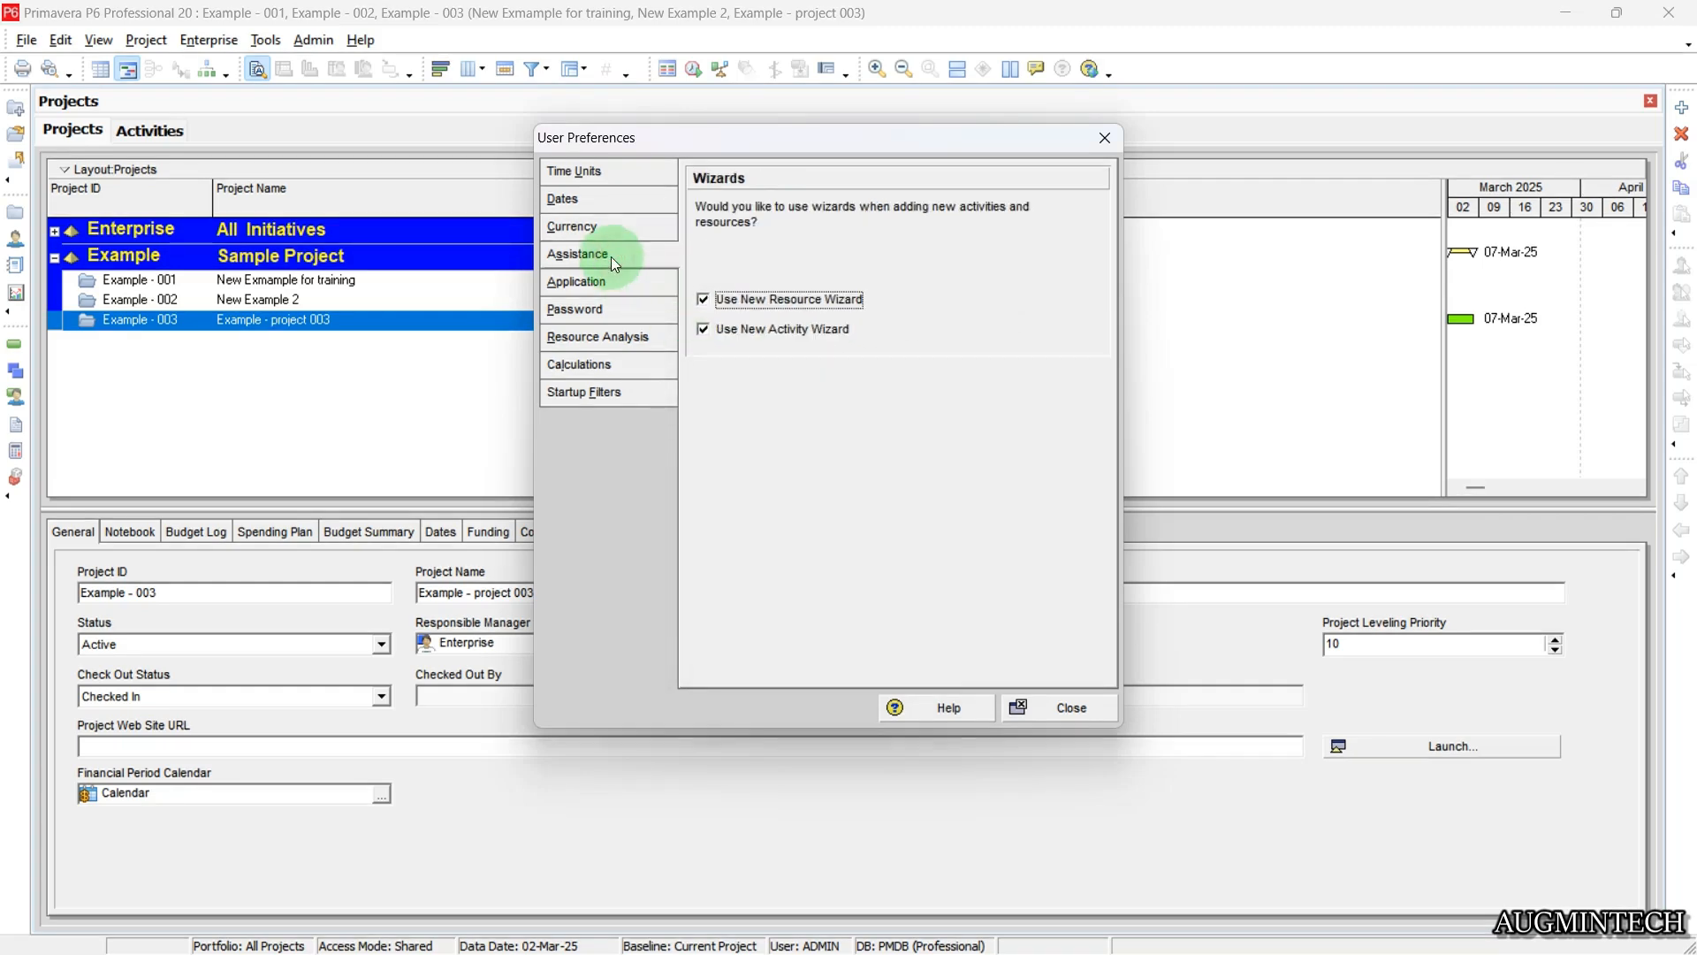
left_click(700, 301)
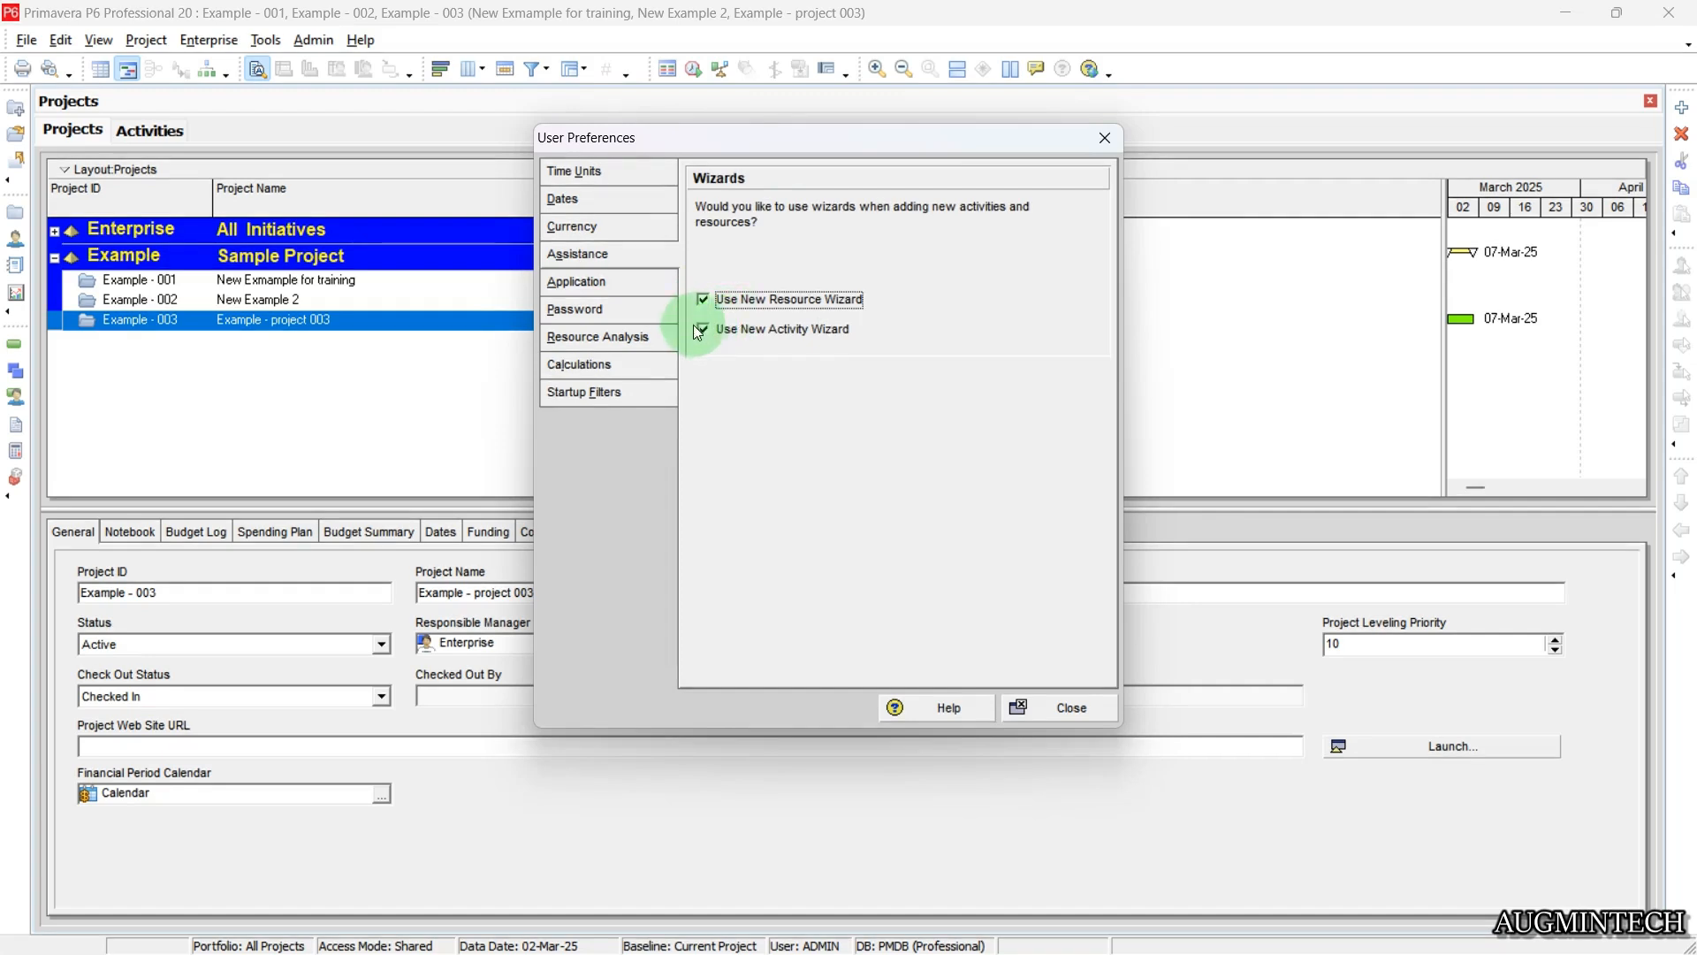
left_click(703, 329)
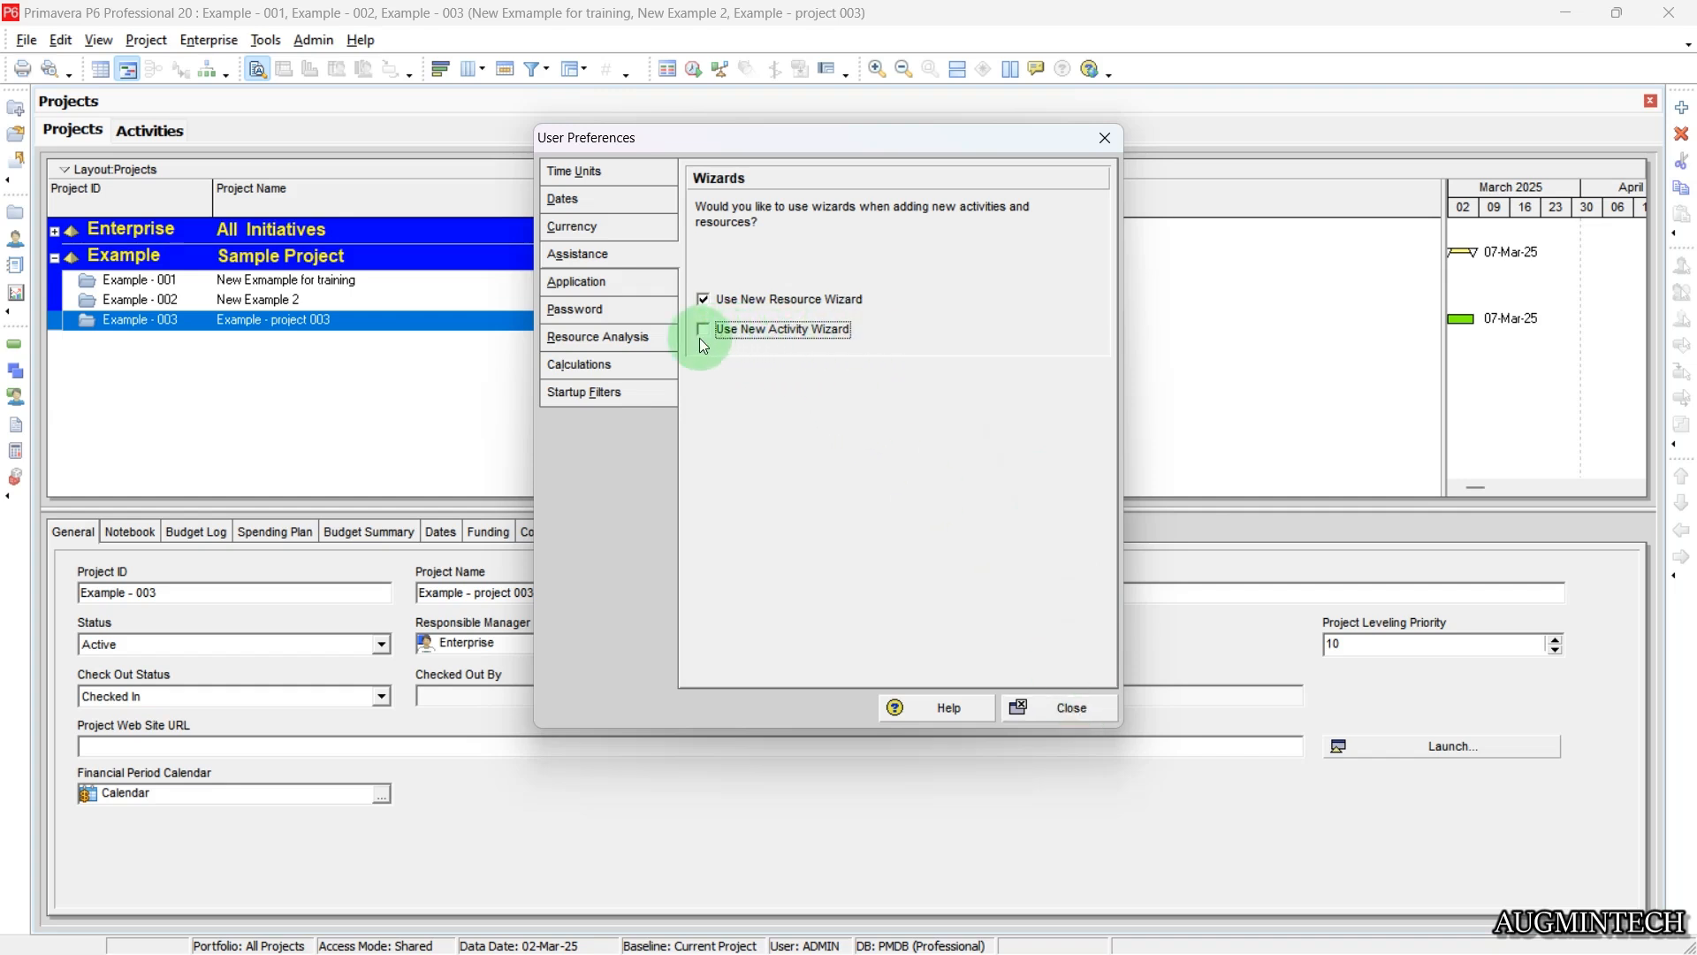
left_click(1043, 707)
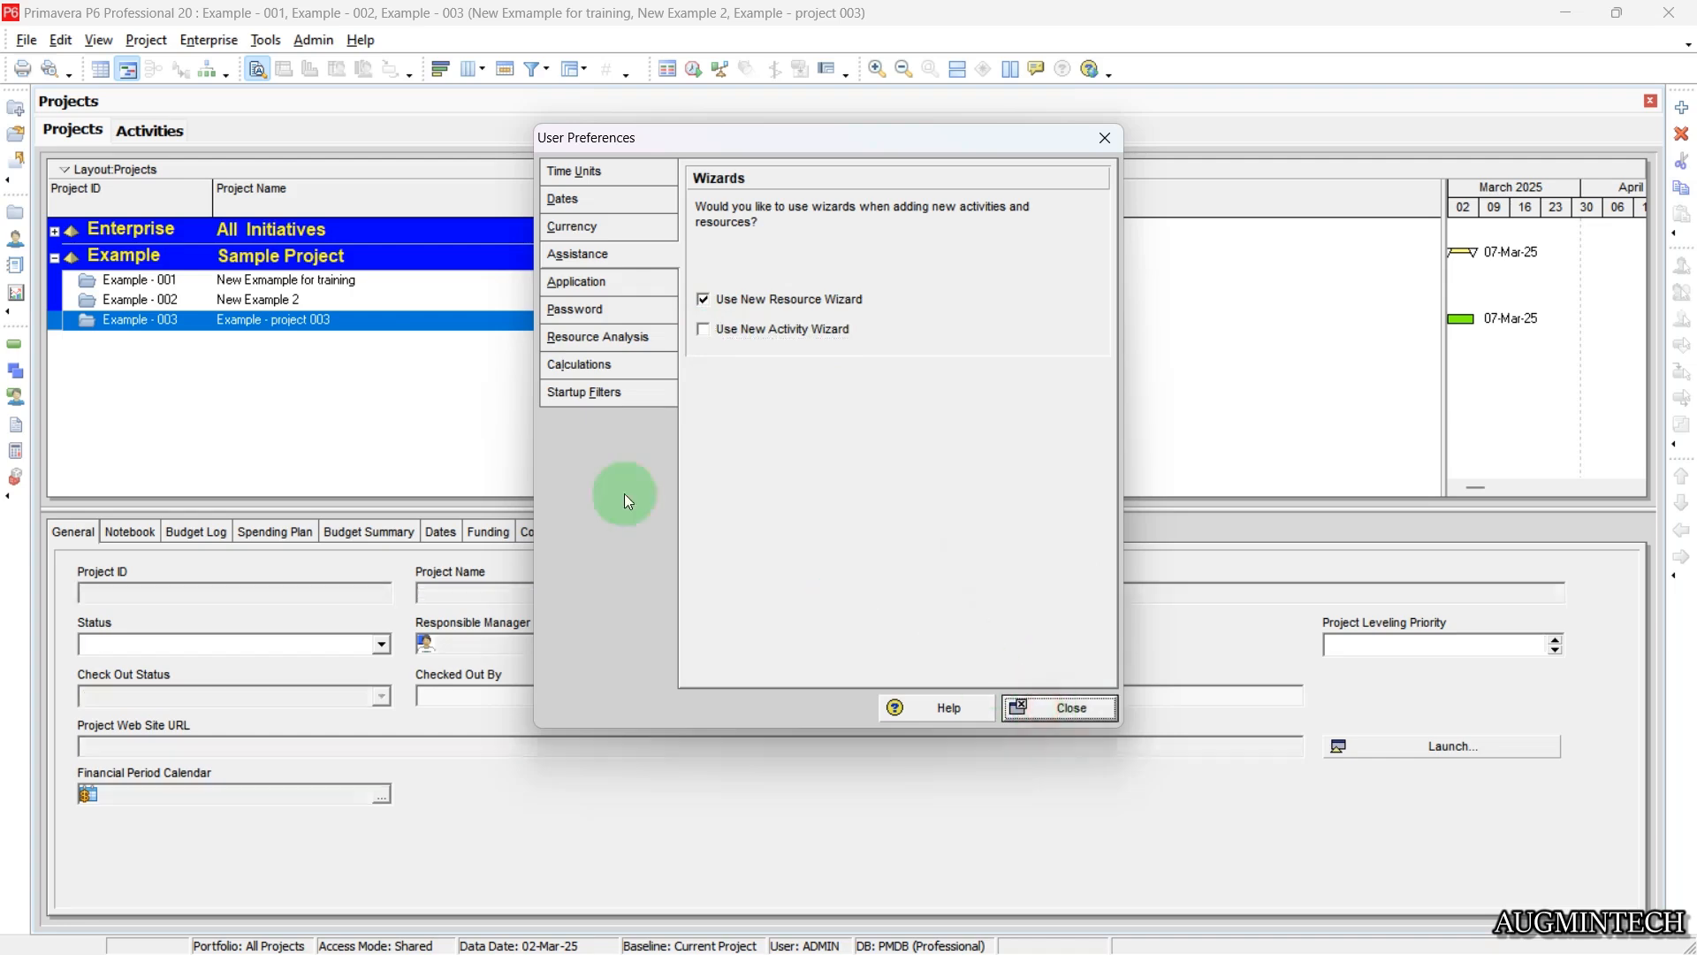
Step: Add a new activity directly to the Example - 003 project in the Activities view and dismiss the news pop-up
left_click(149, 130)
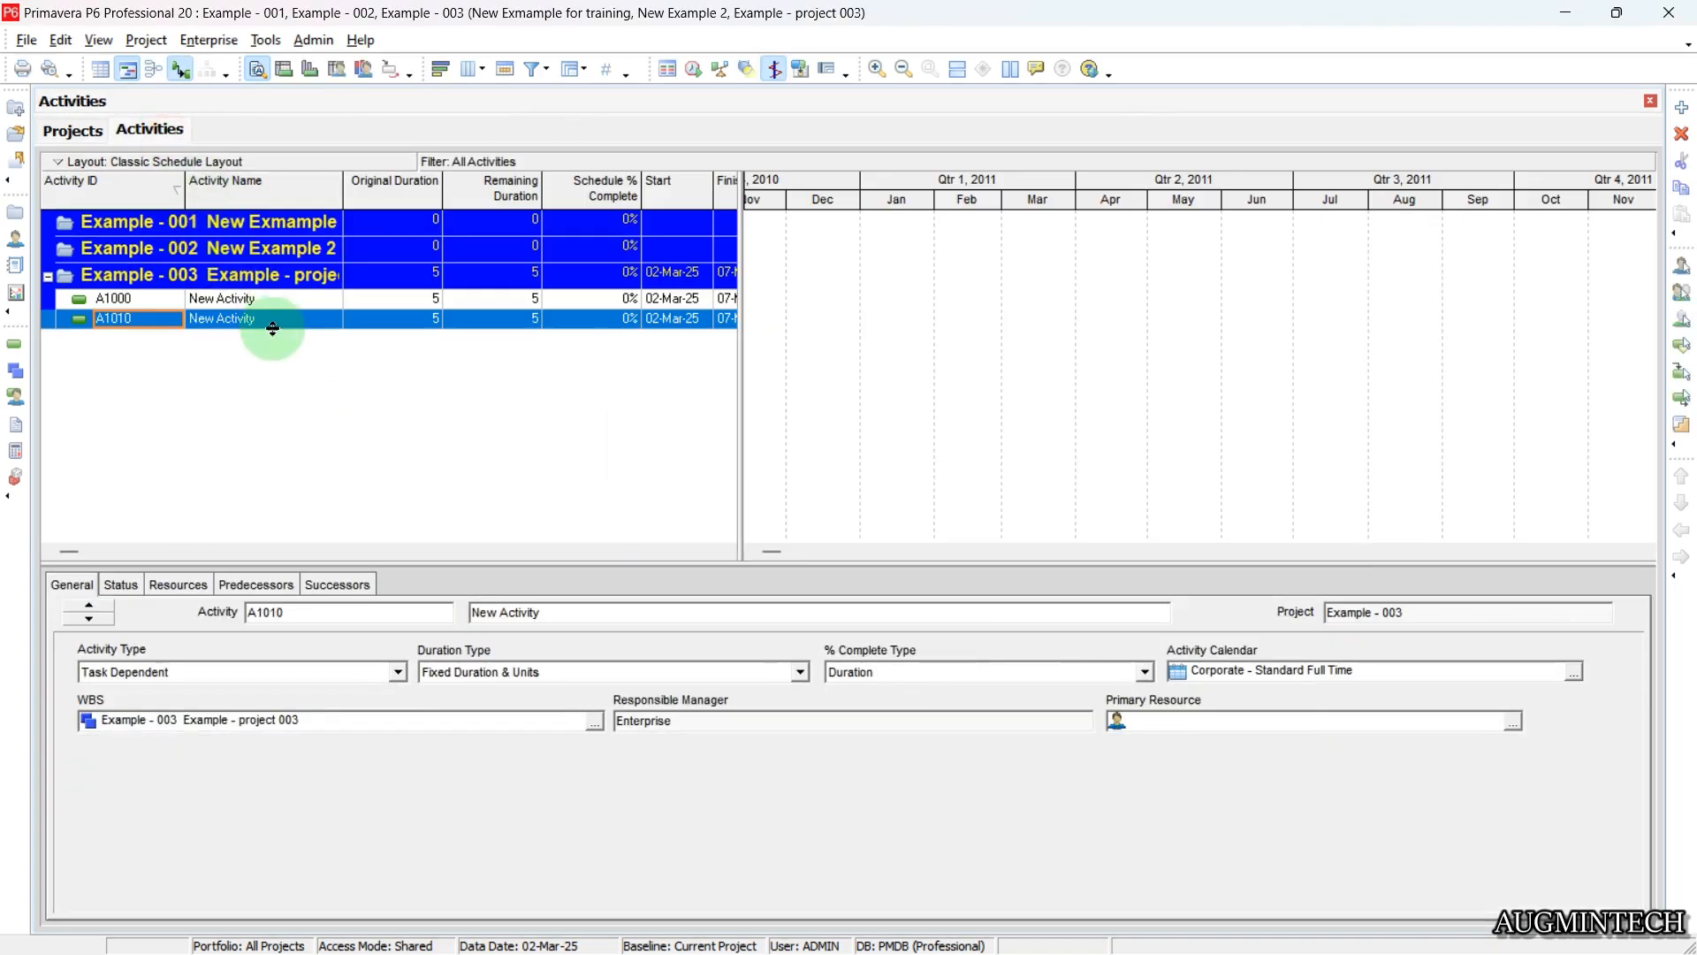
left_click(1682, 107)
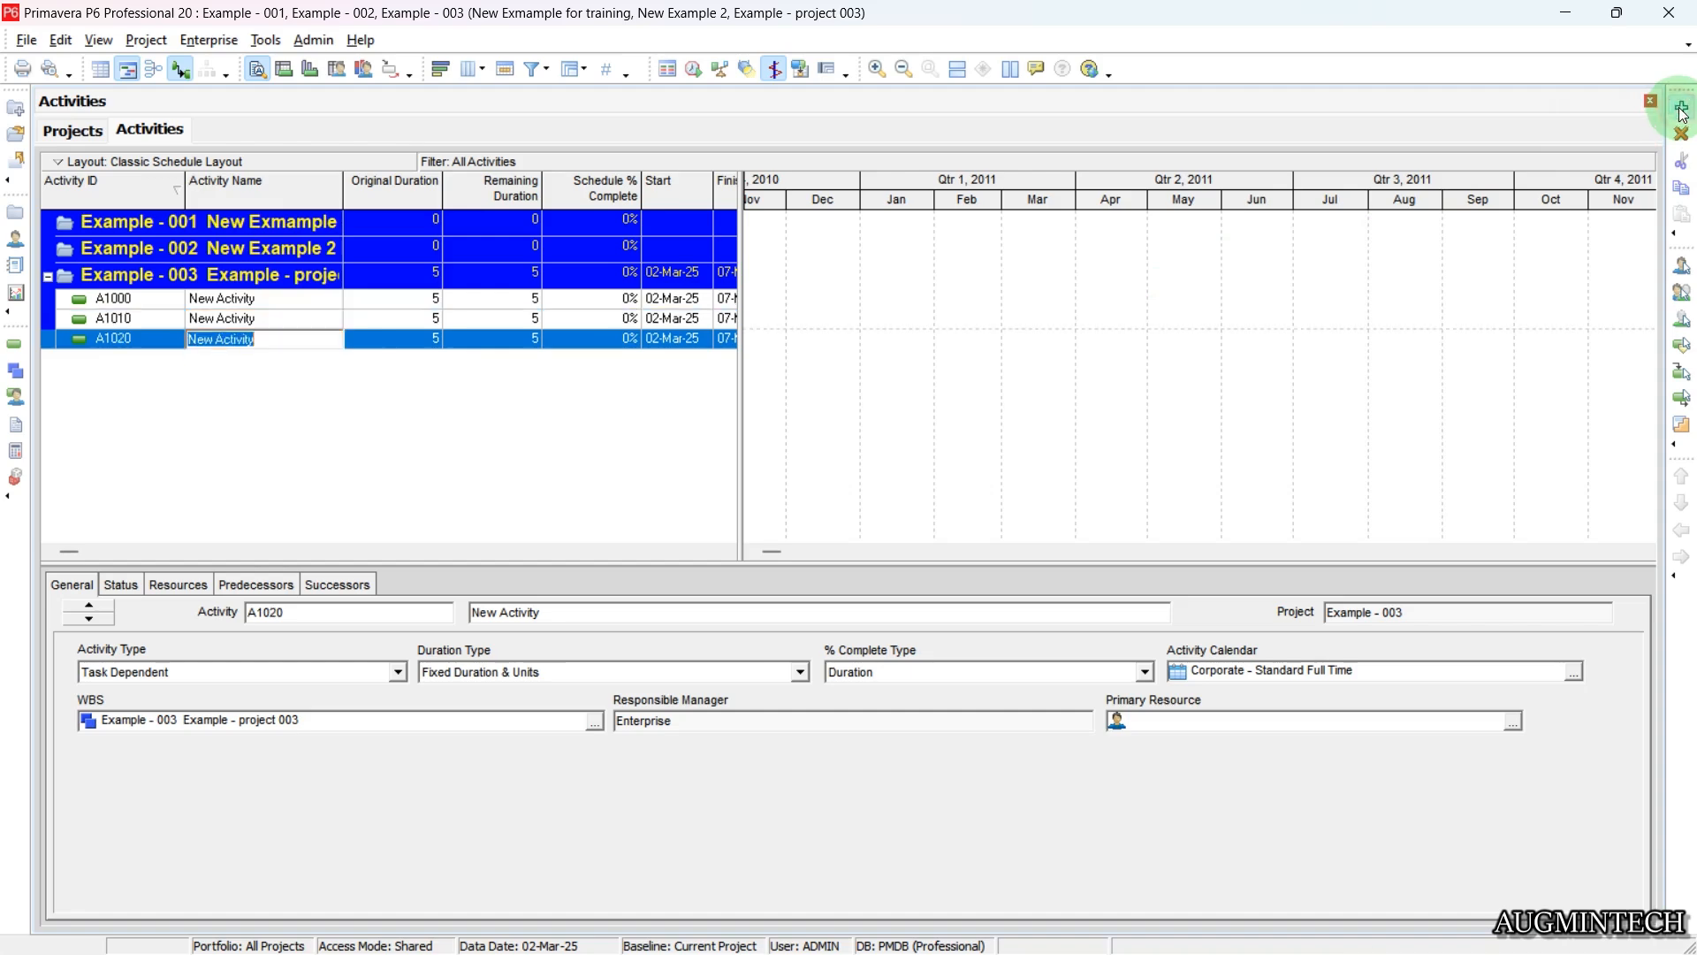
left_click(146, 340)
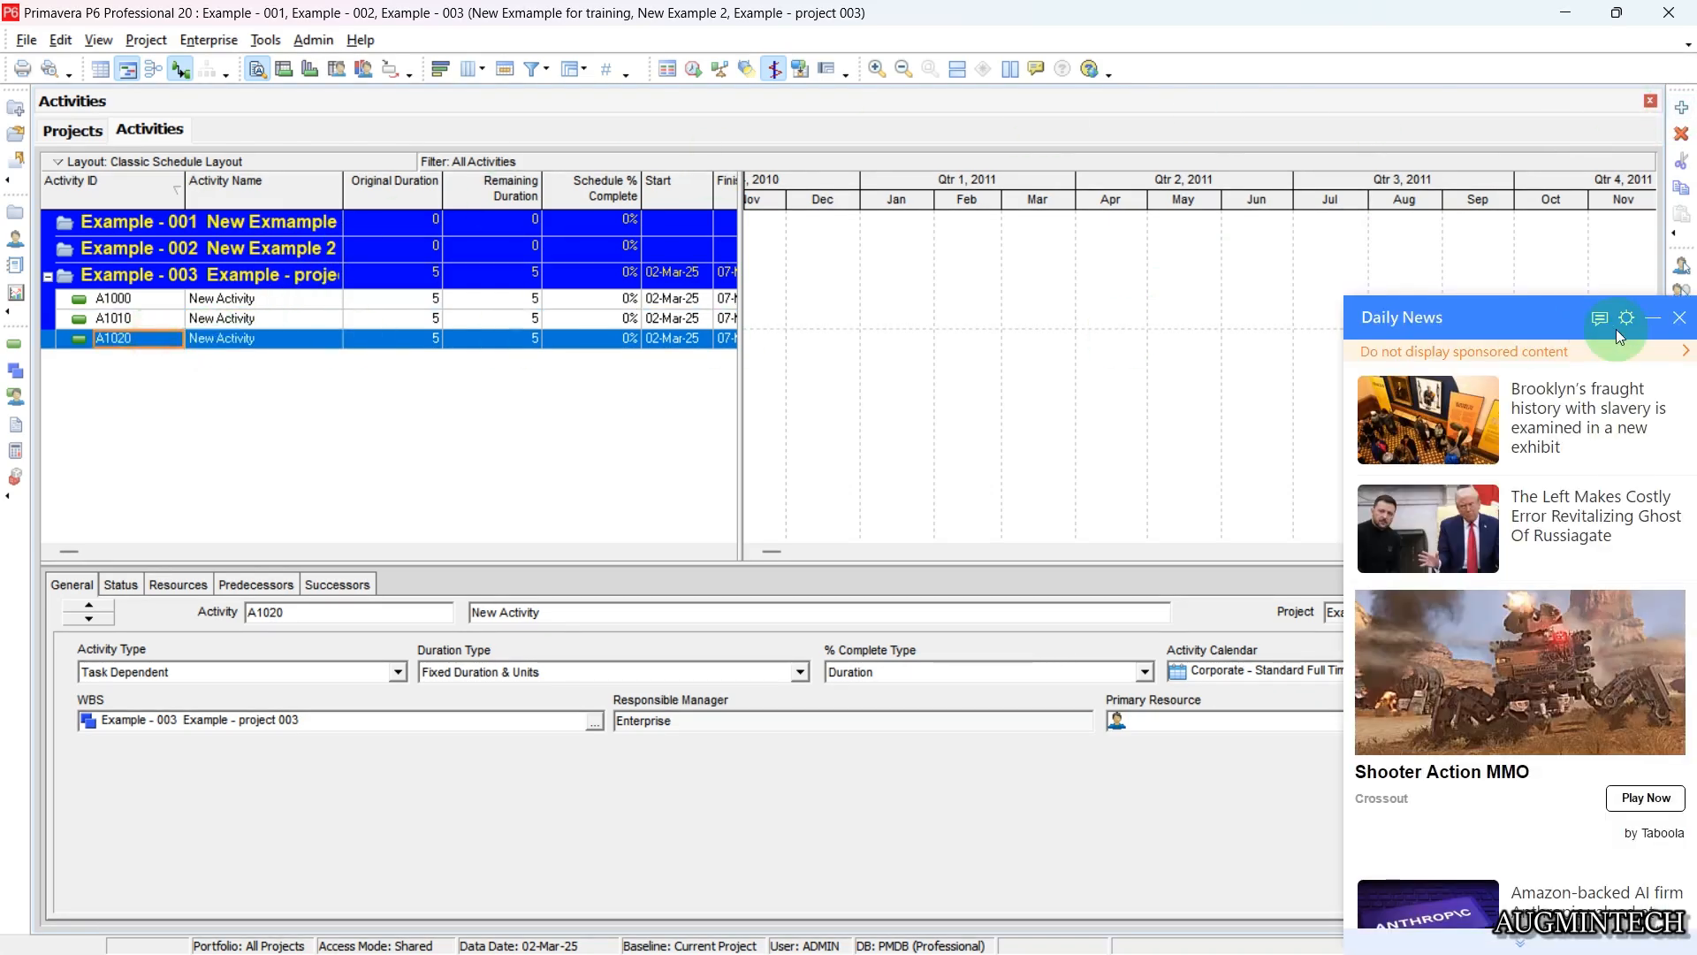
left_click(1679, 317)
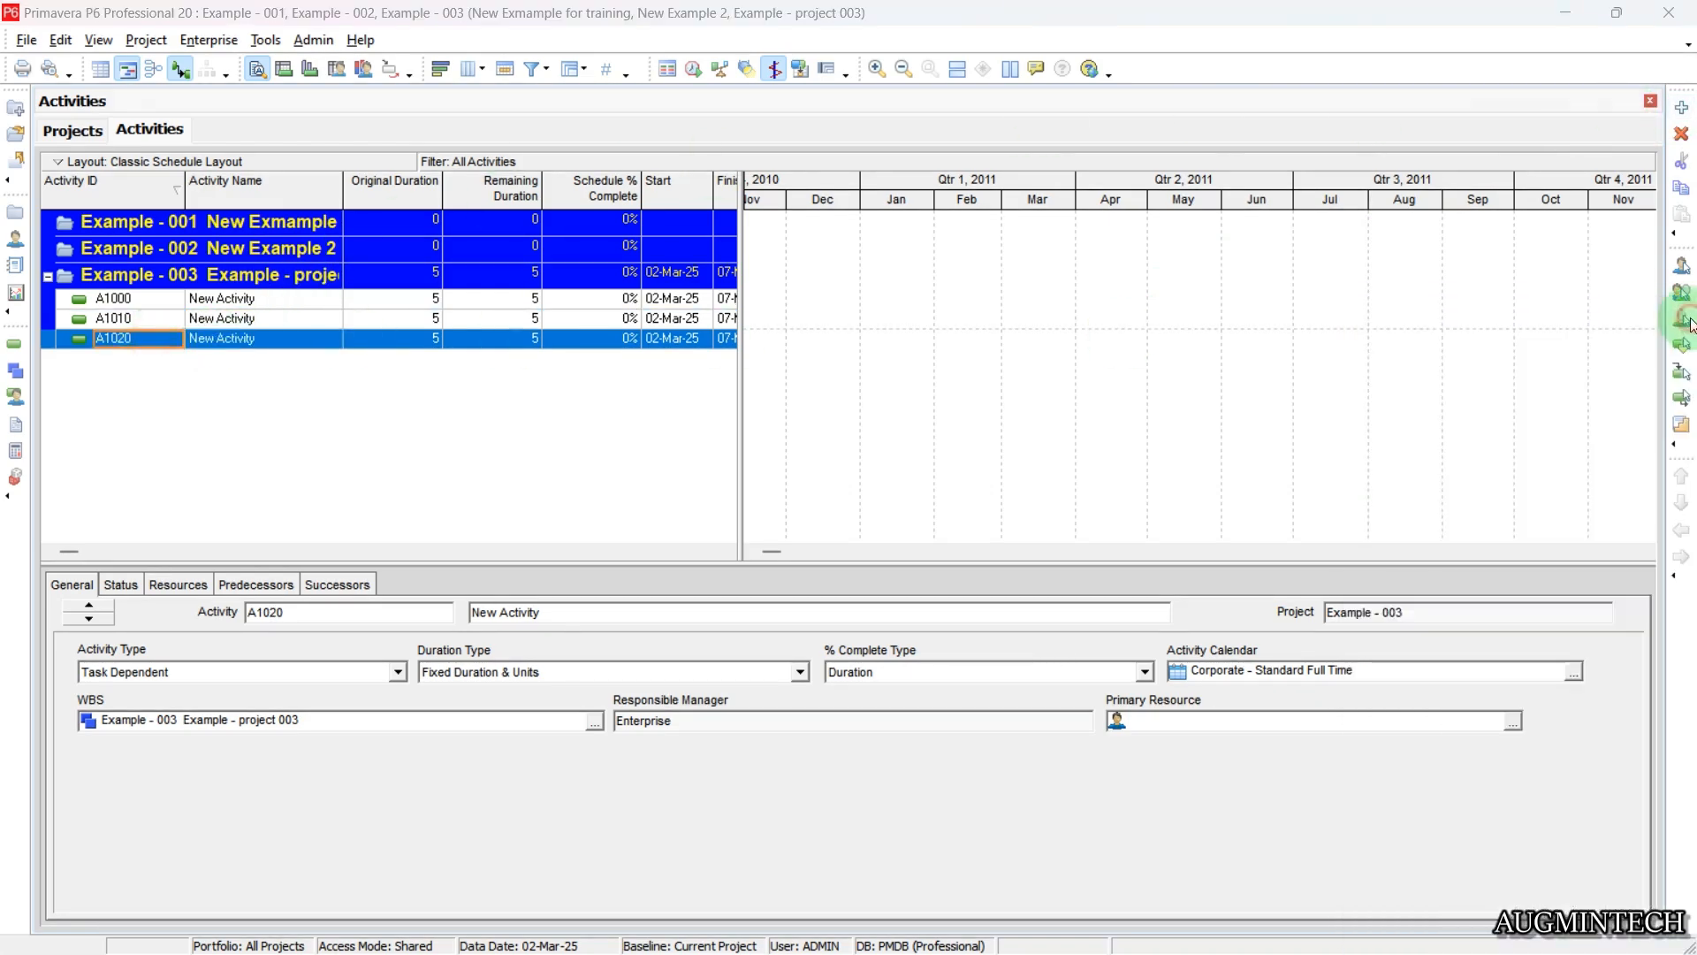
left_click(284, 346)
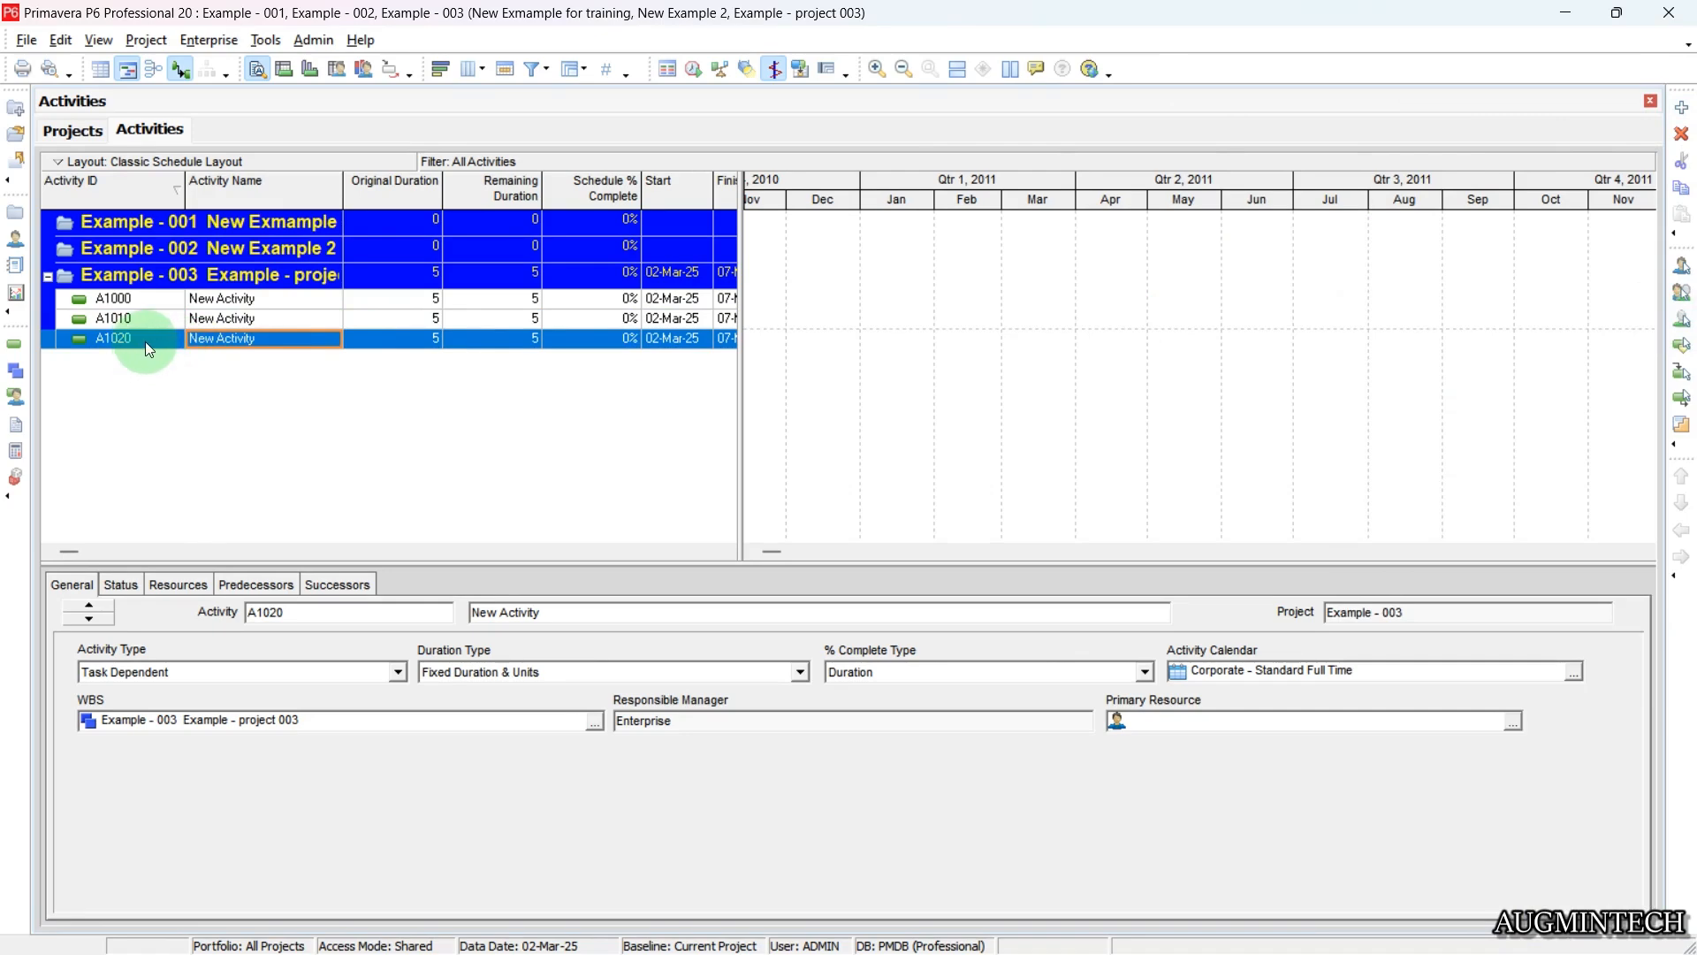
Step: Turn the New Activity Wizard back on in the user preferences and close them
left_click(60, 39)
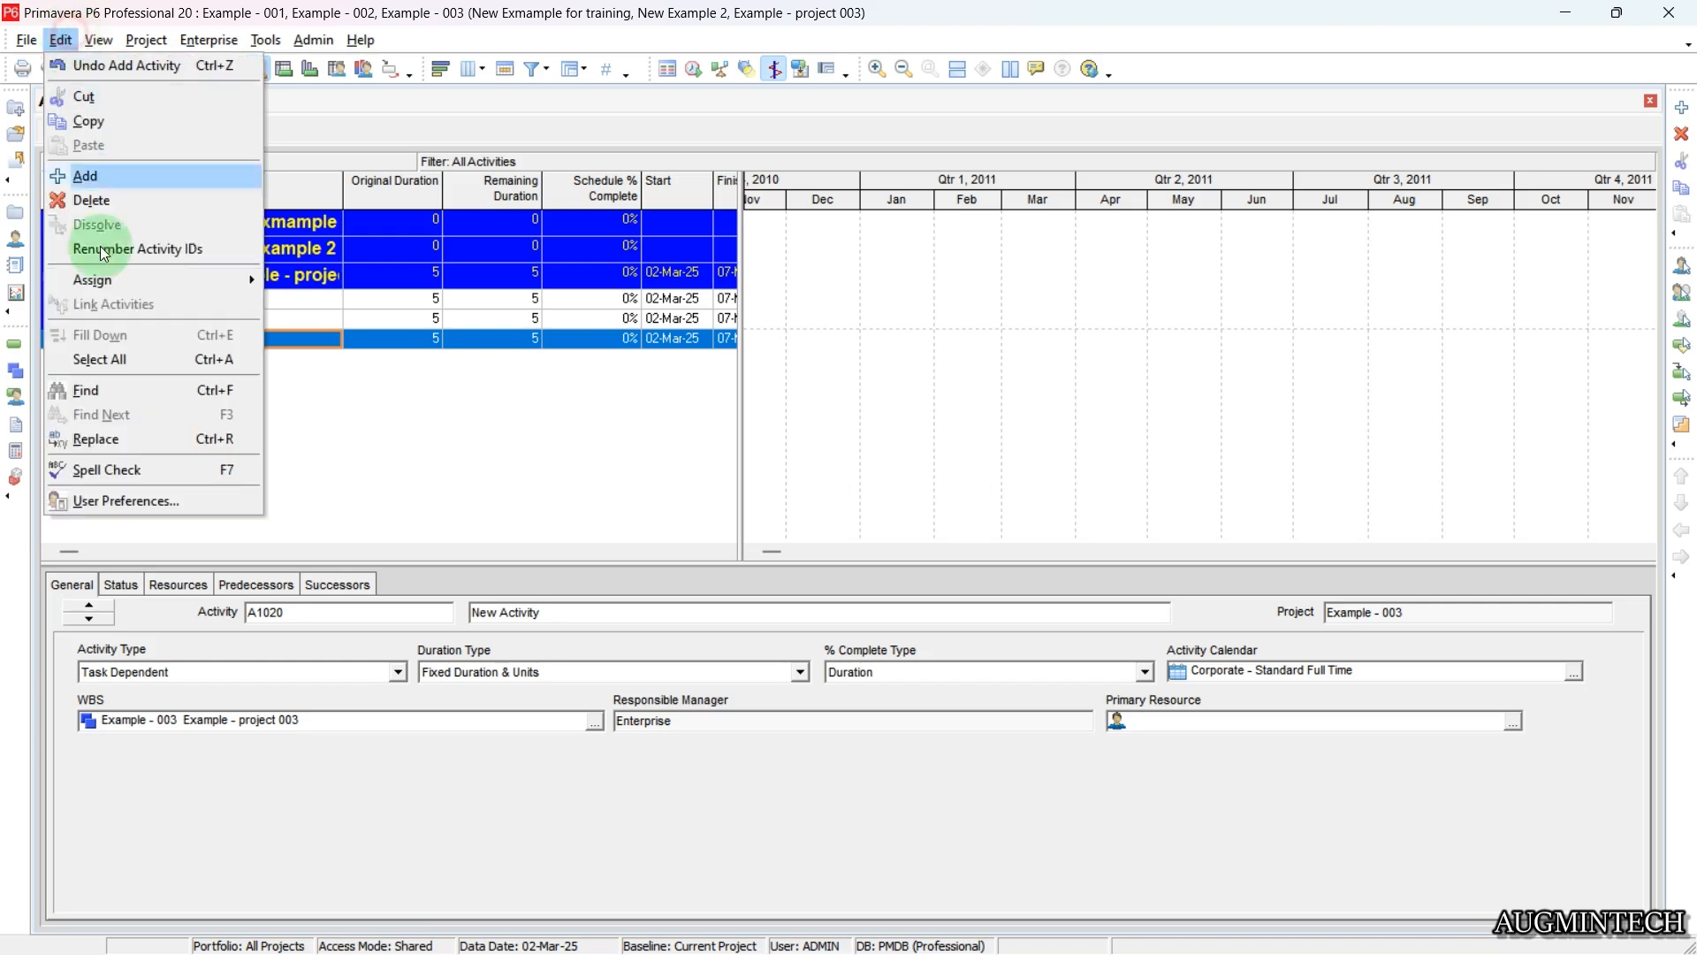
left_click(151, 502)
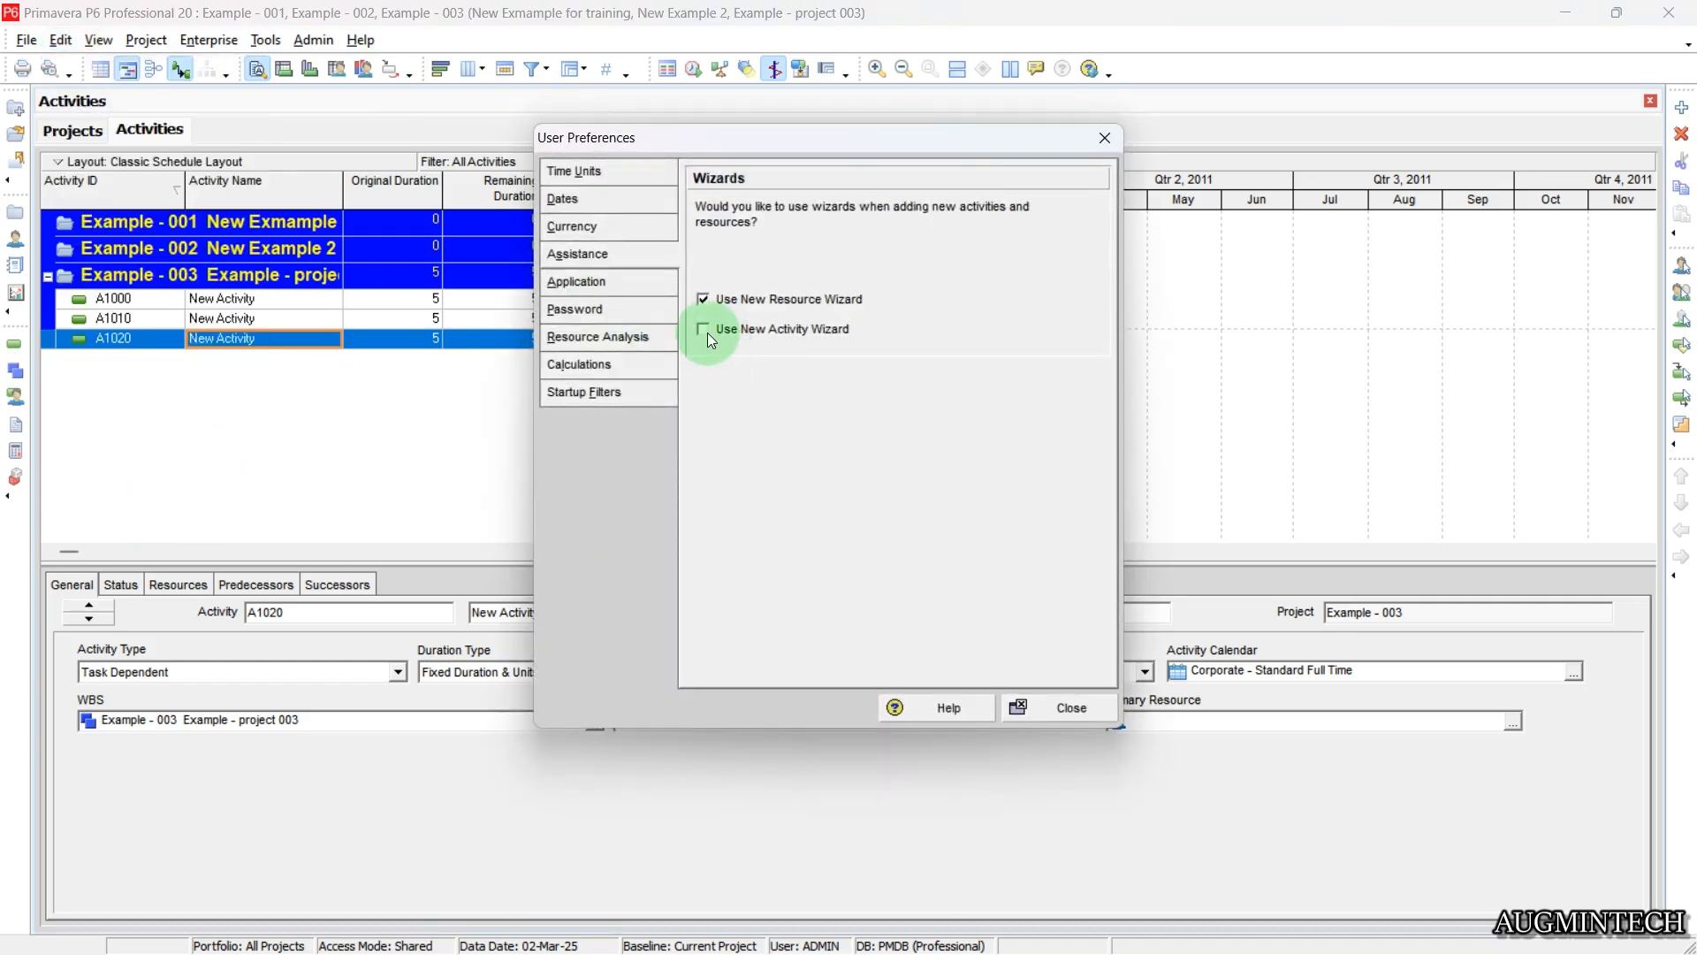
left_click(708, 333)
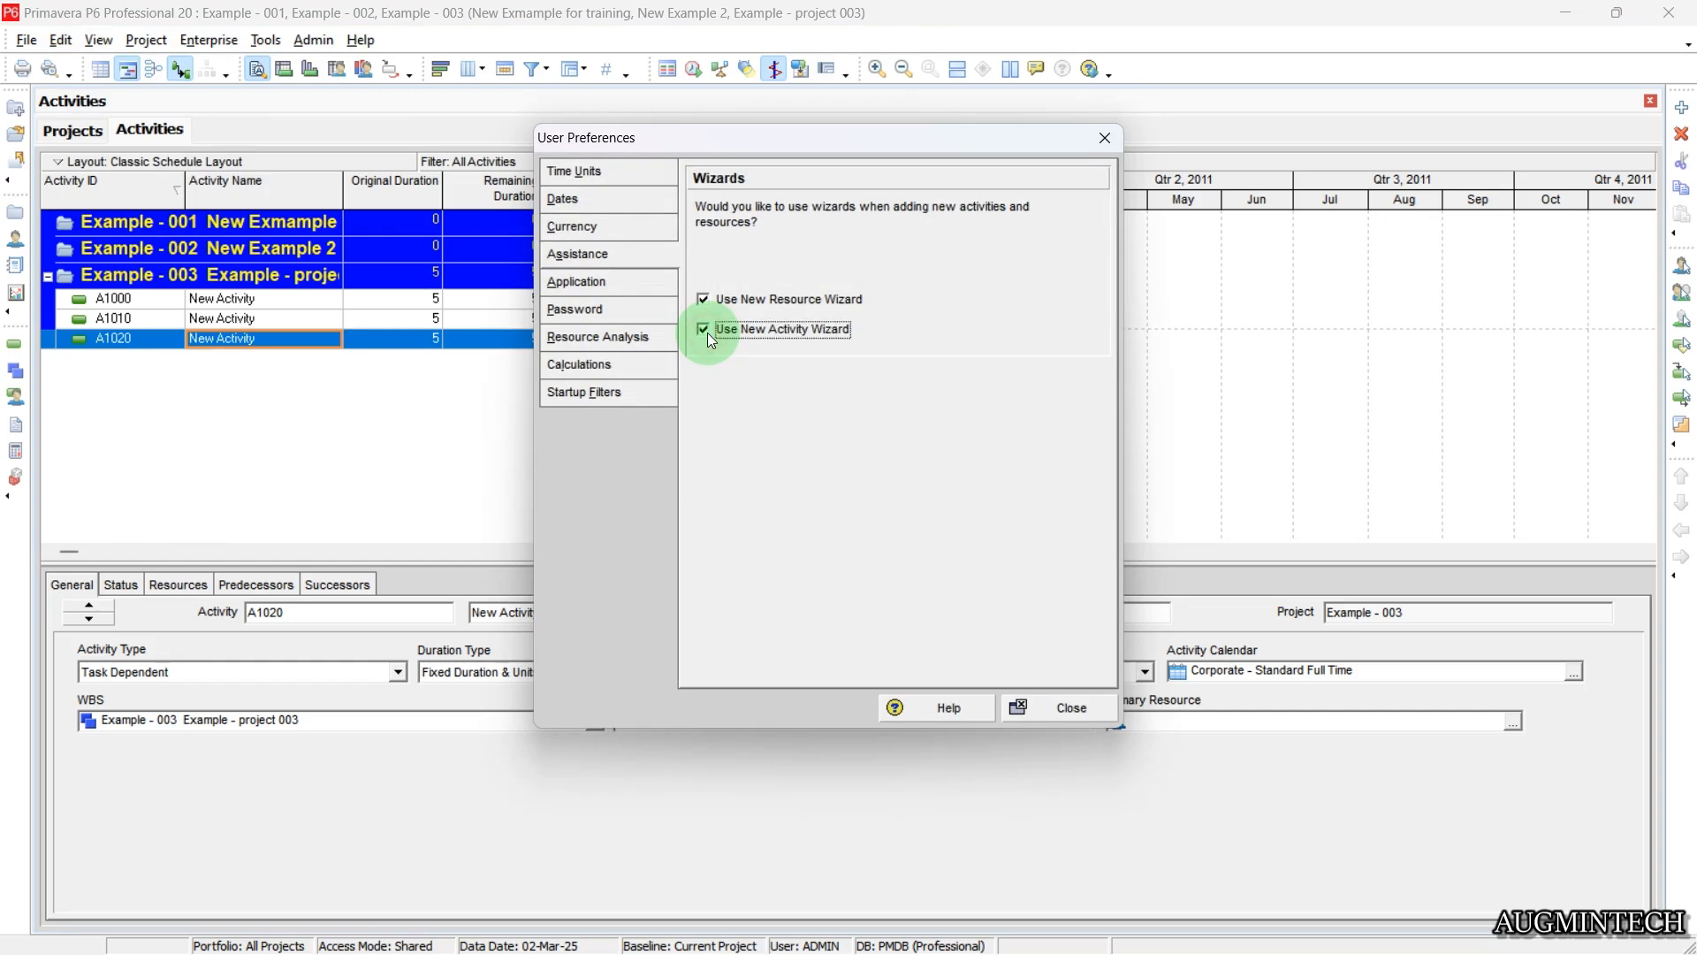
left_click(1069, 708)
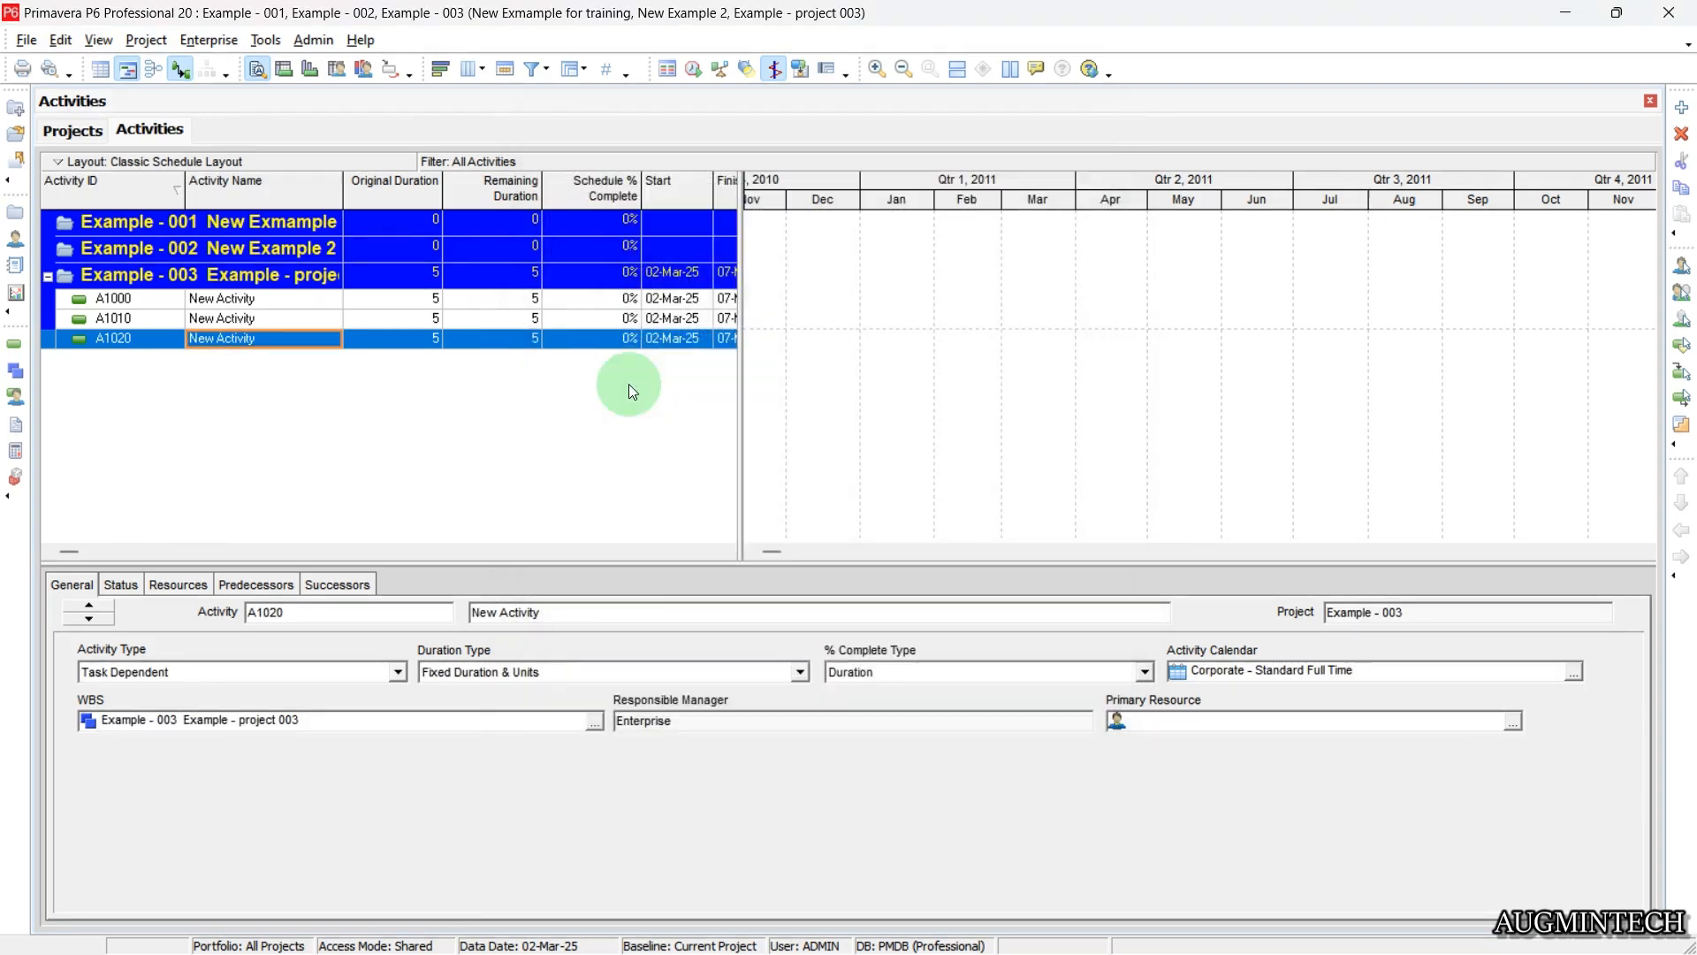
Step: Add another activity to Example - 003 through the New Activity wizard, keeping the suggested ID, name and WBS
left_click(419, 341)
left_click(1684, 113)
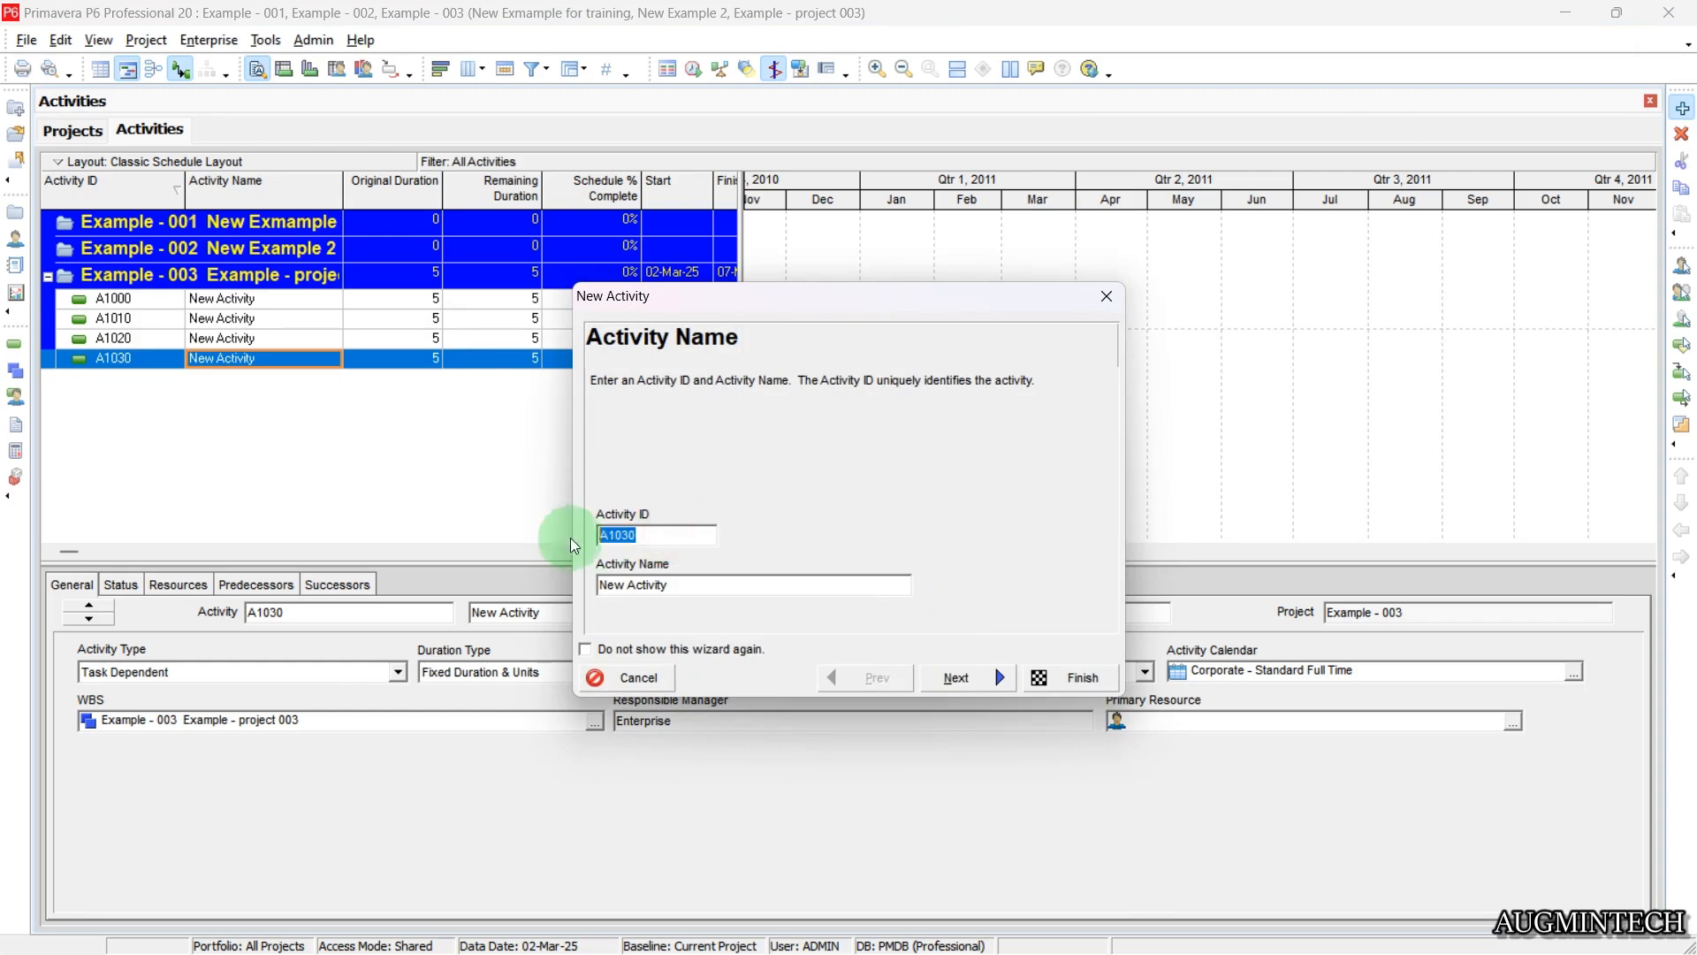
left_click(712, 578)
left_click(995, 676)
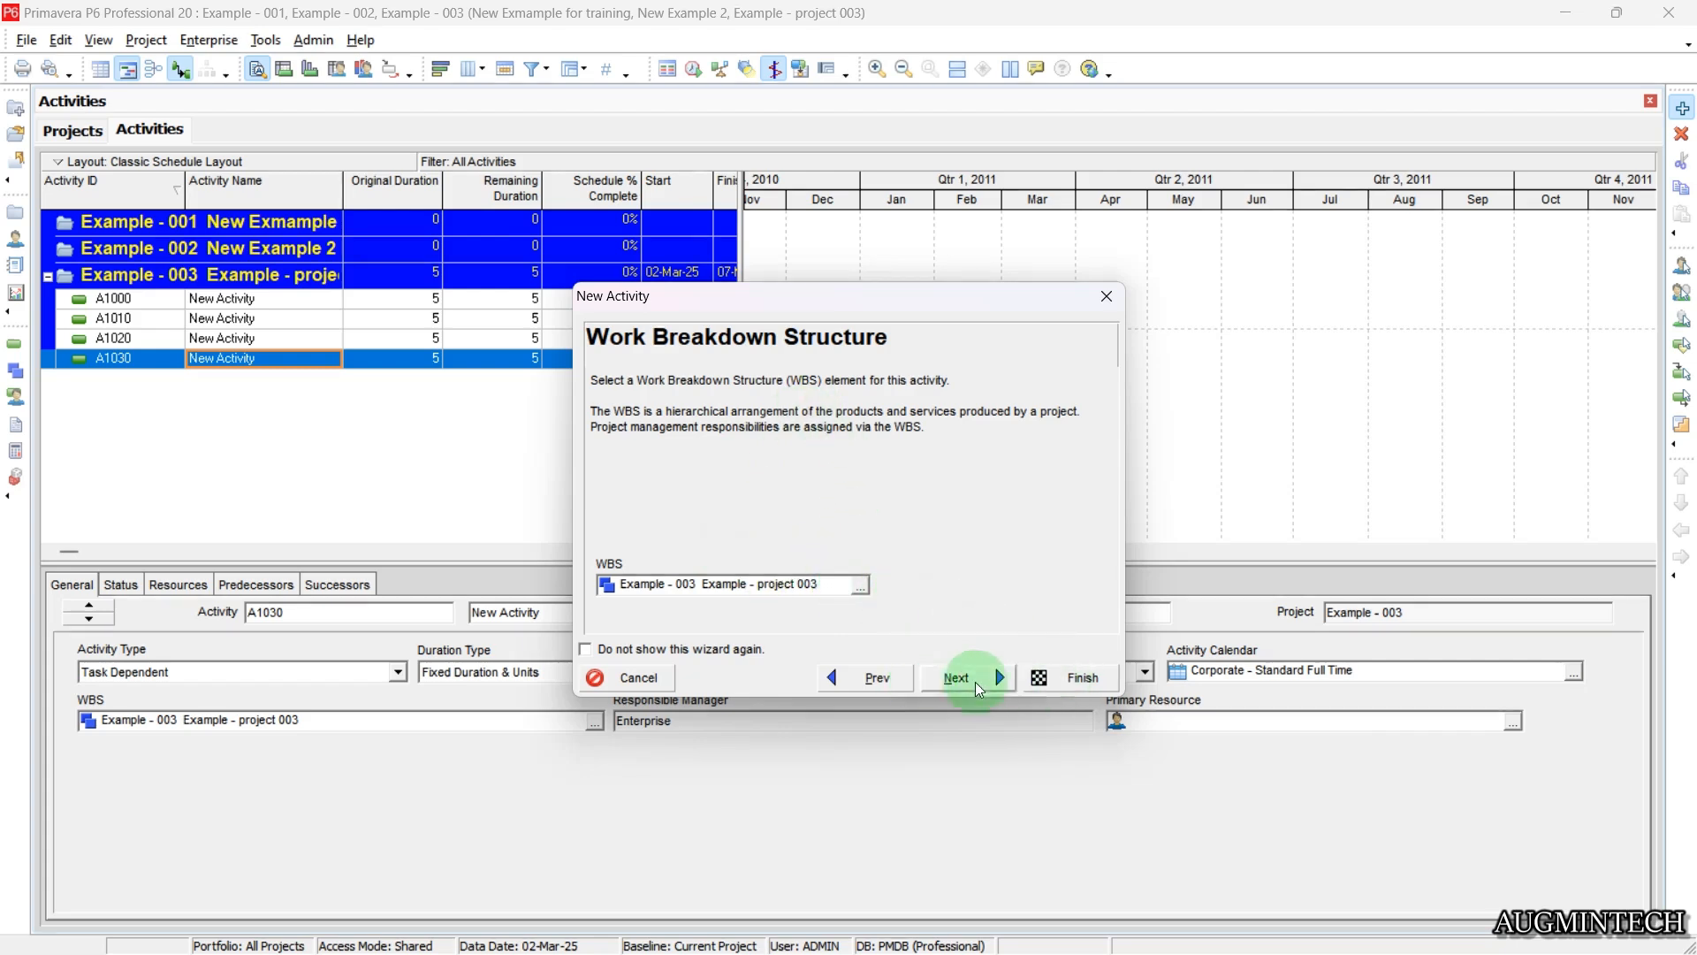
left_click(1040, 681)
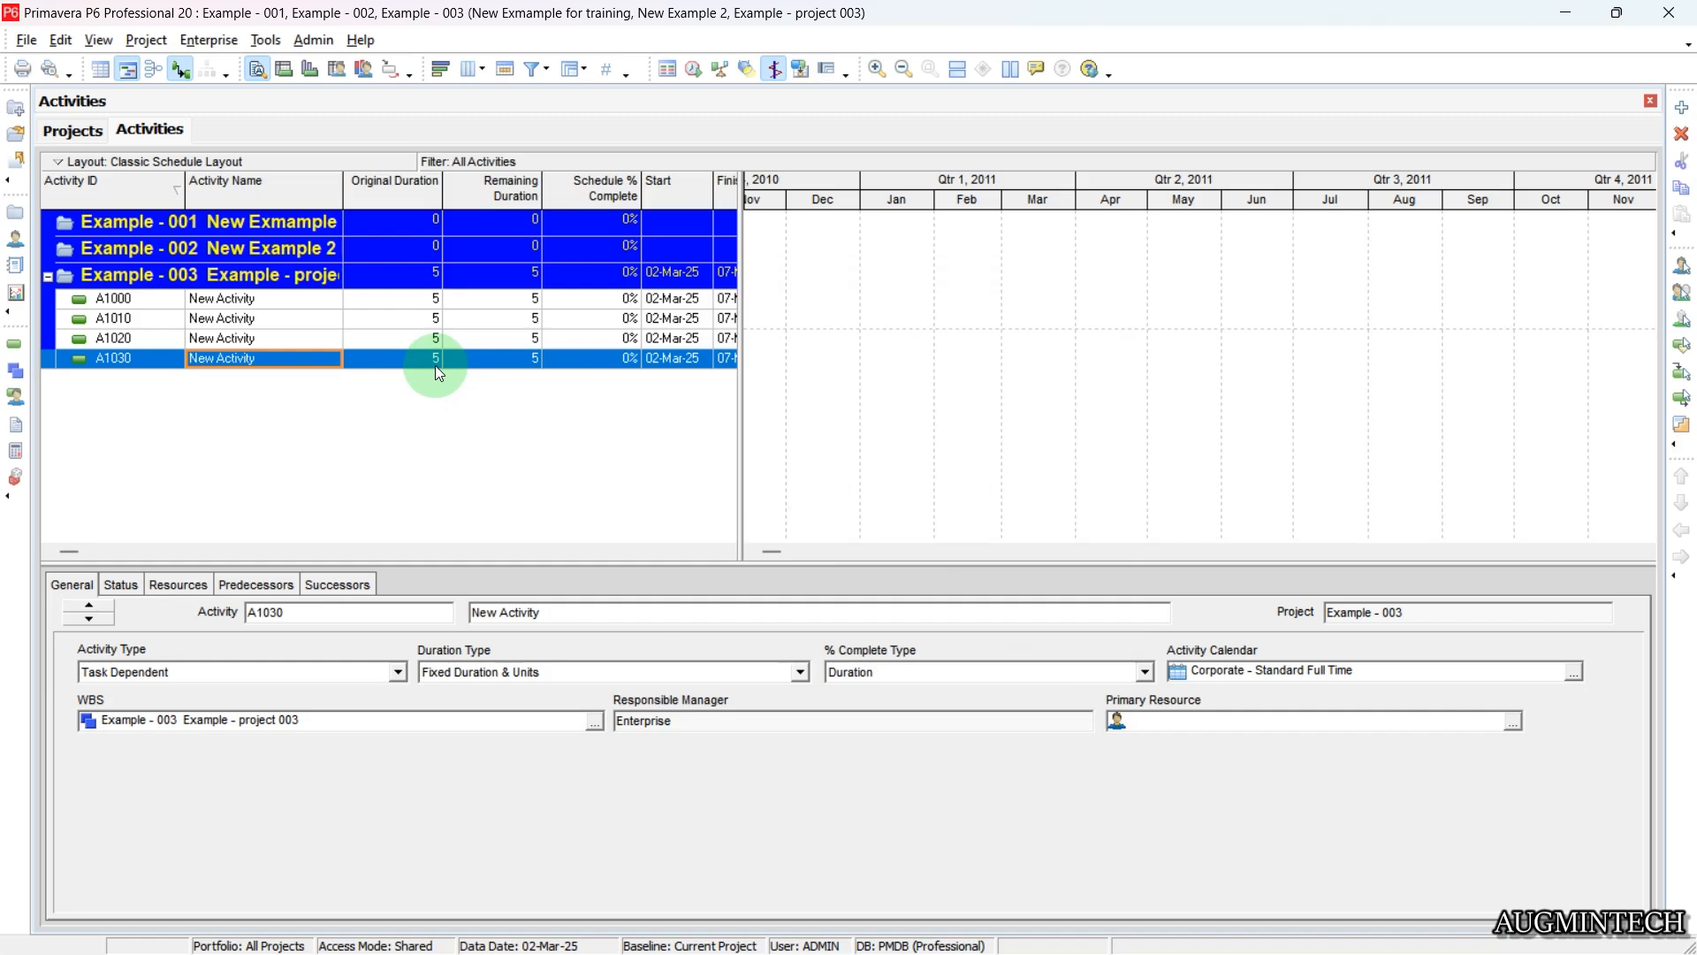
left_click(278, 343)
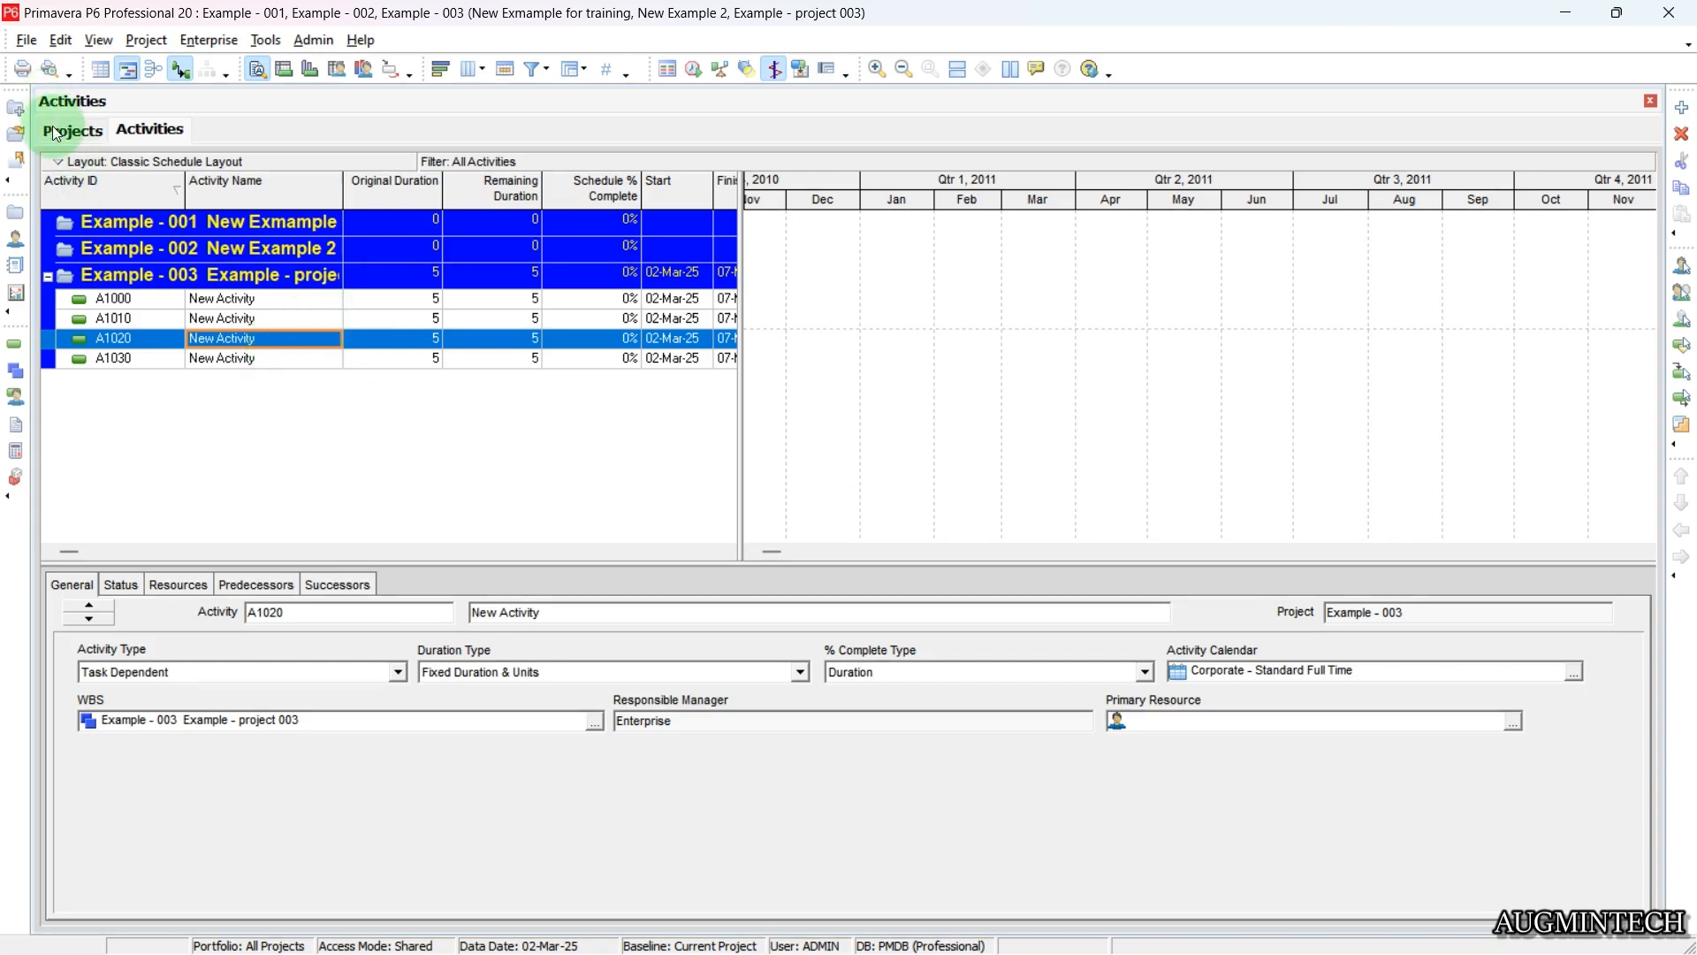
Step: Review the Application, Password, Resource Analysis, Calculations and Startup Filters user preferences, and close the preferences
left_click(60, 42)
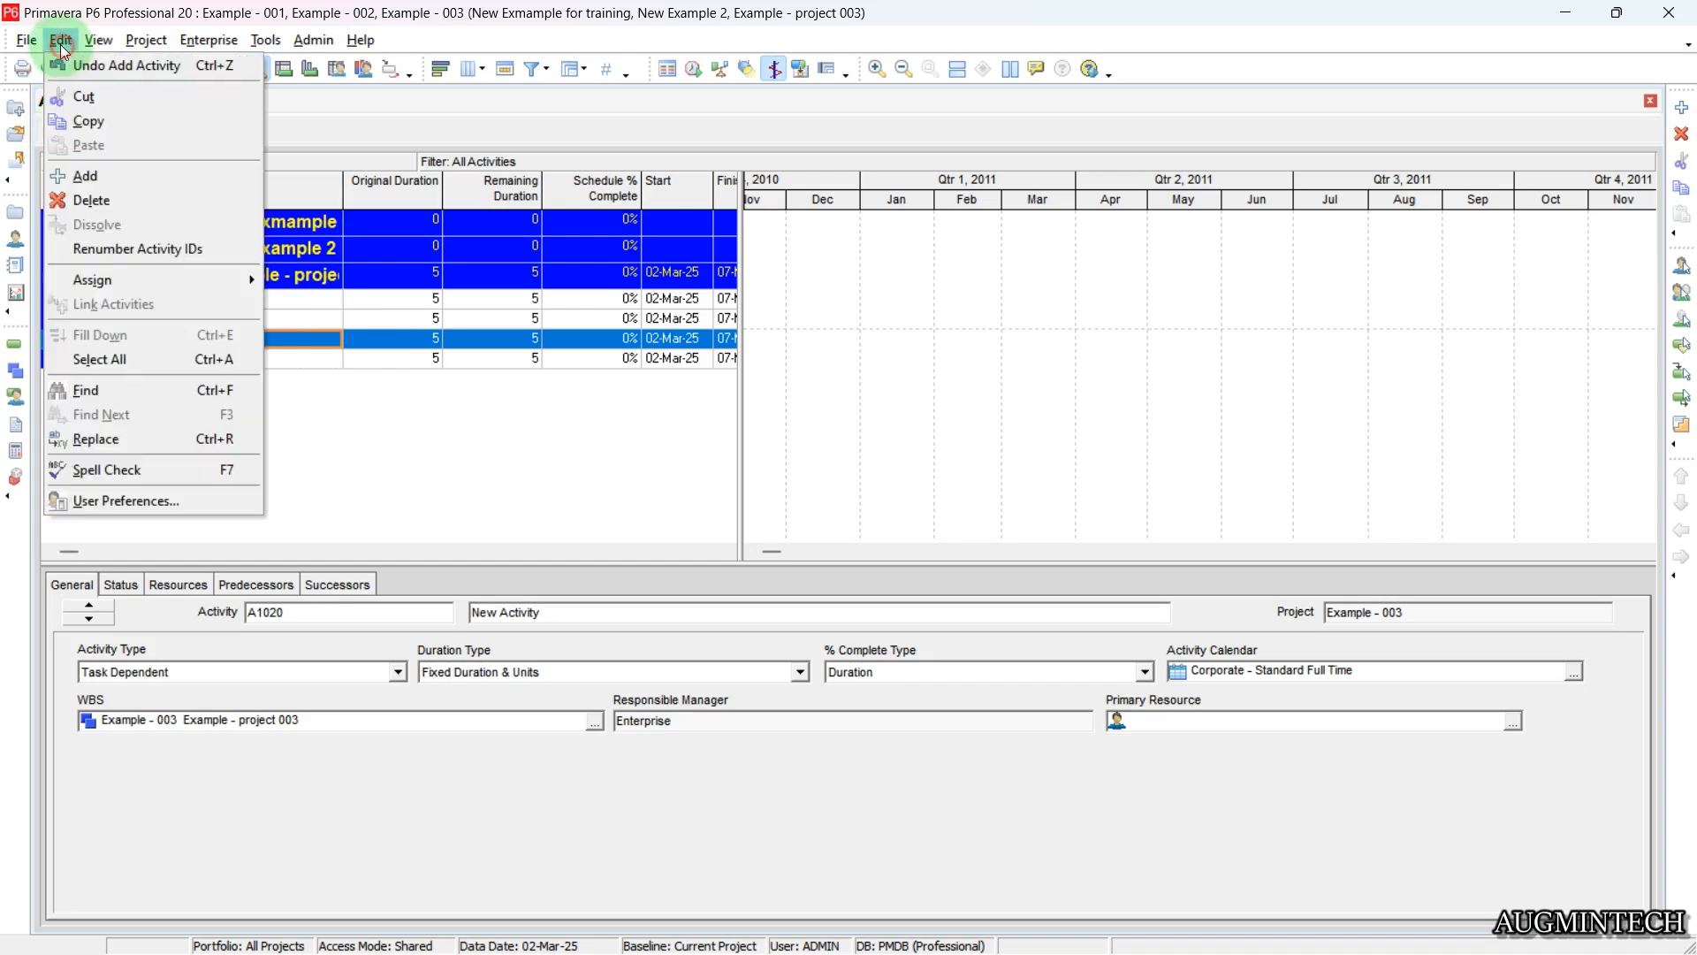
left_click(125, 503)
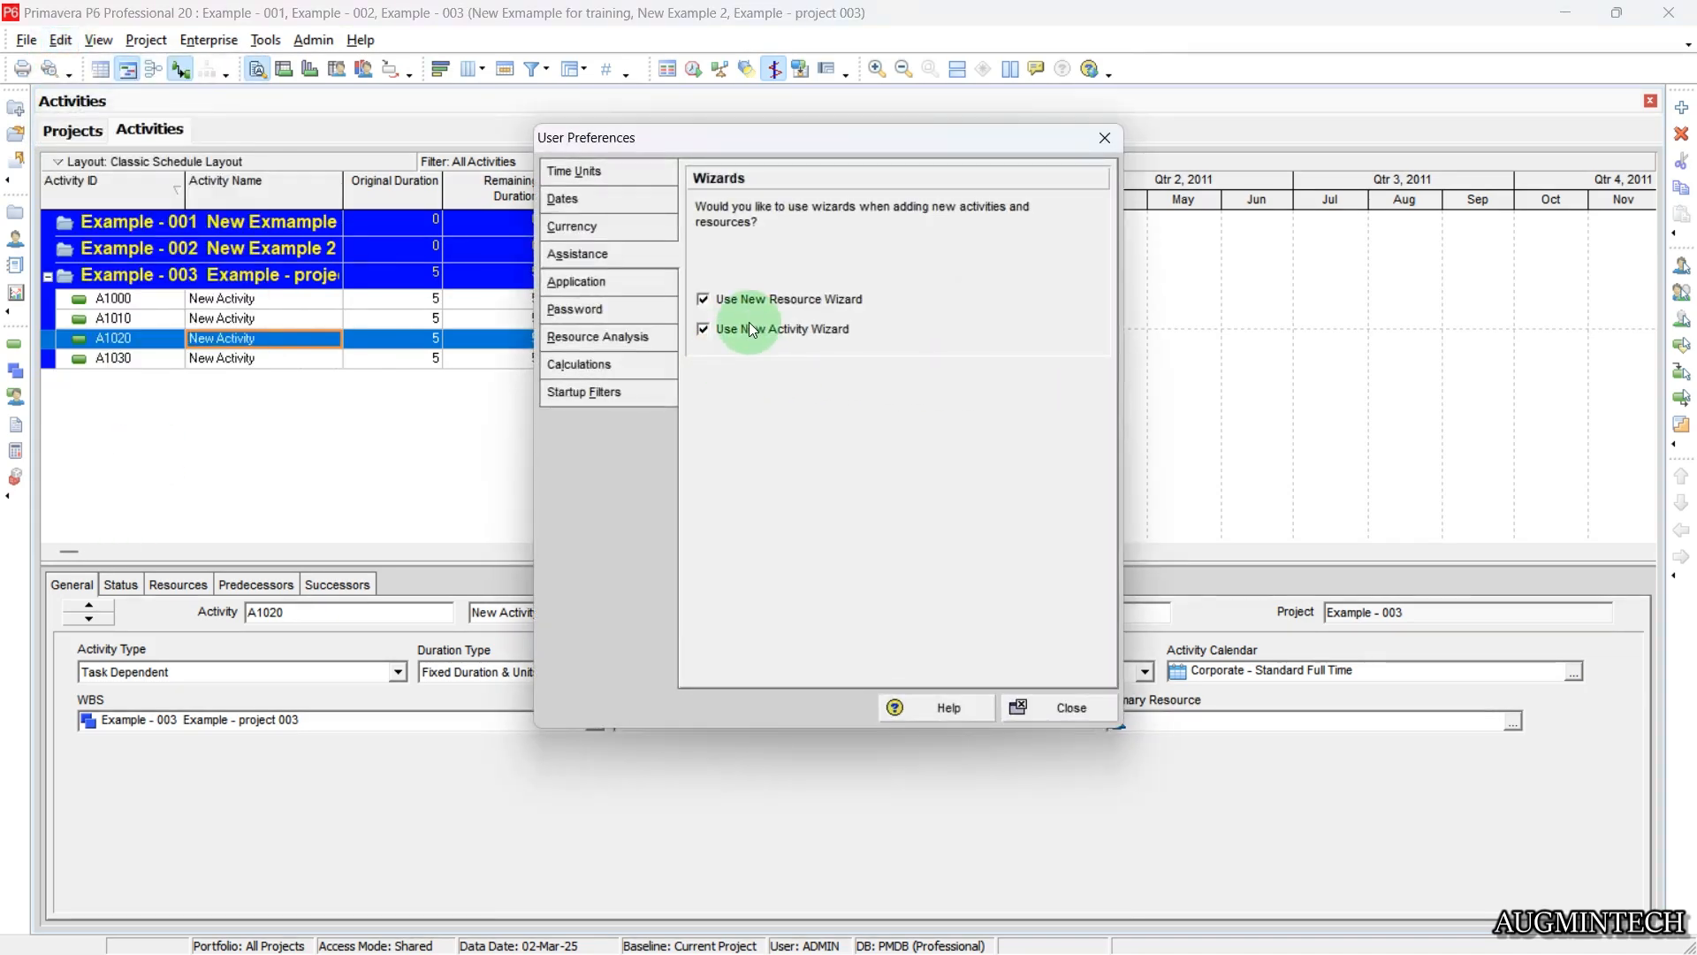
left_click(624, 281)
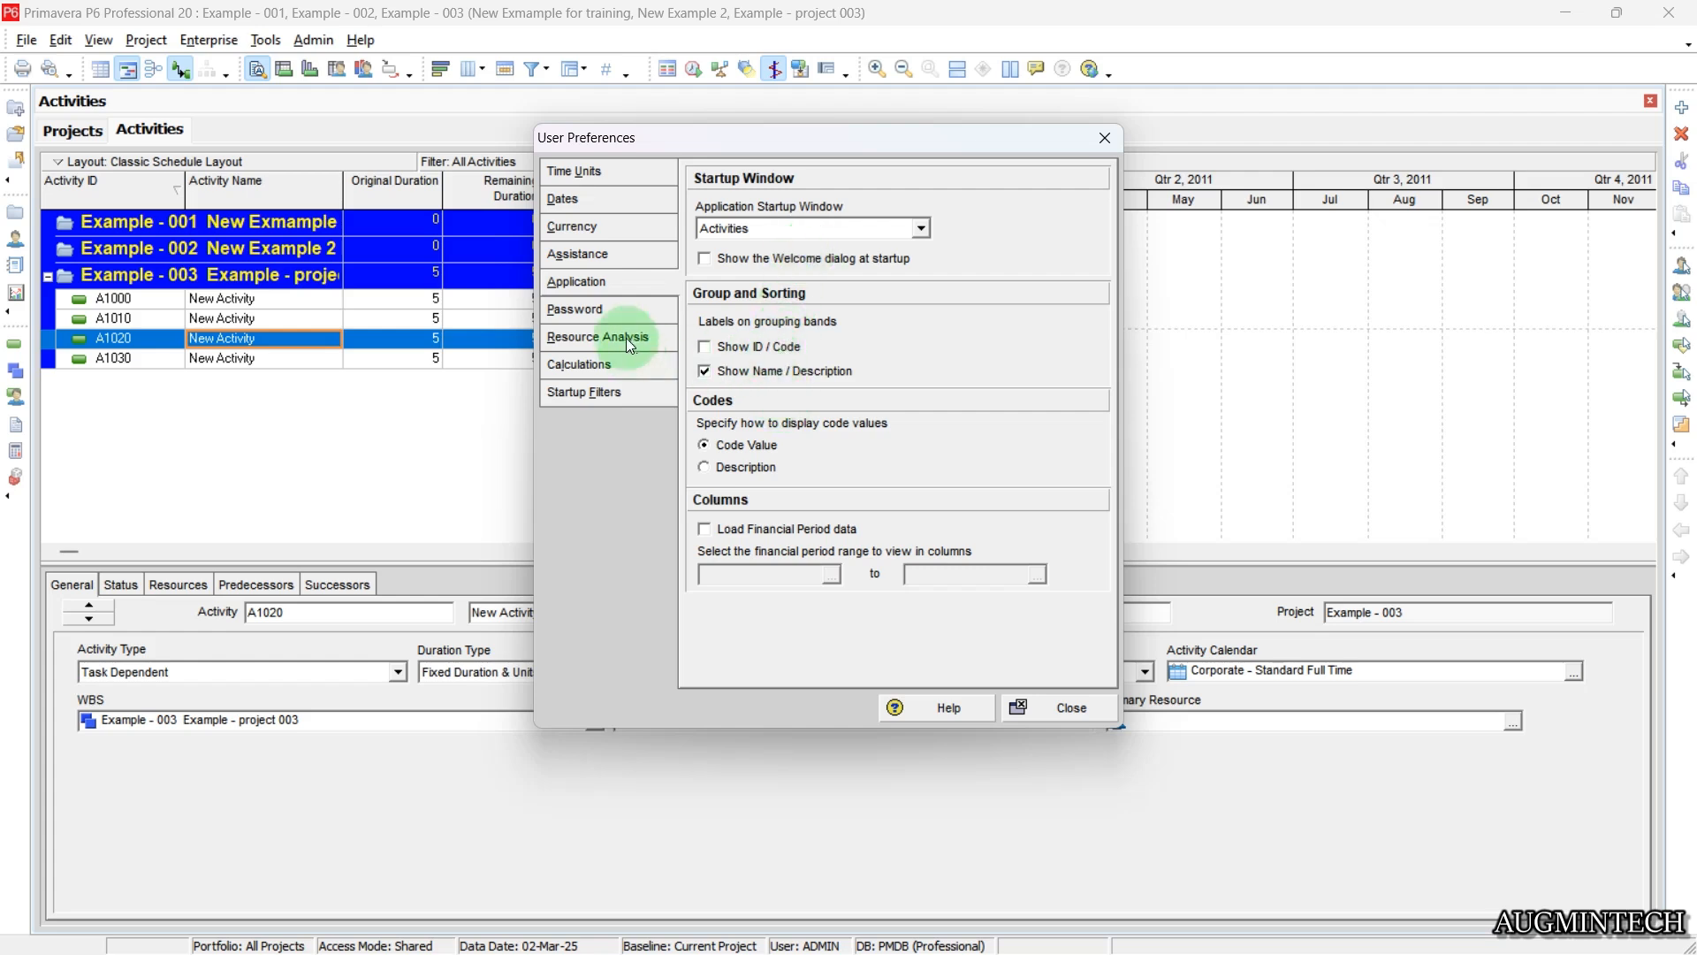
left_click(621, 311)
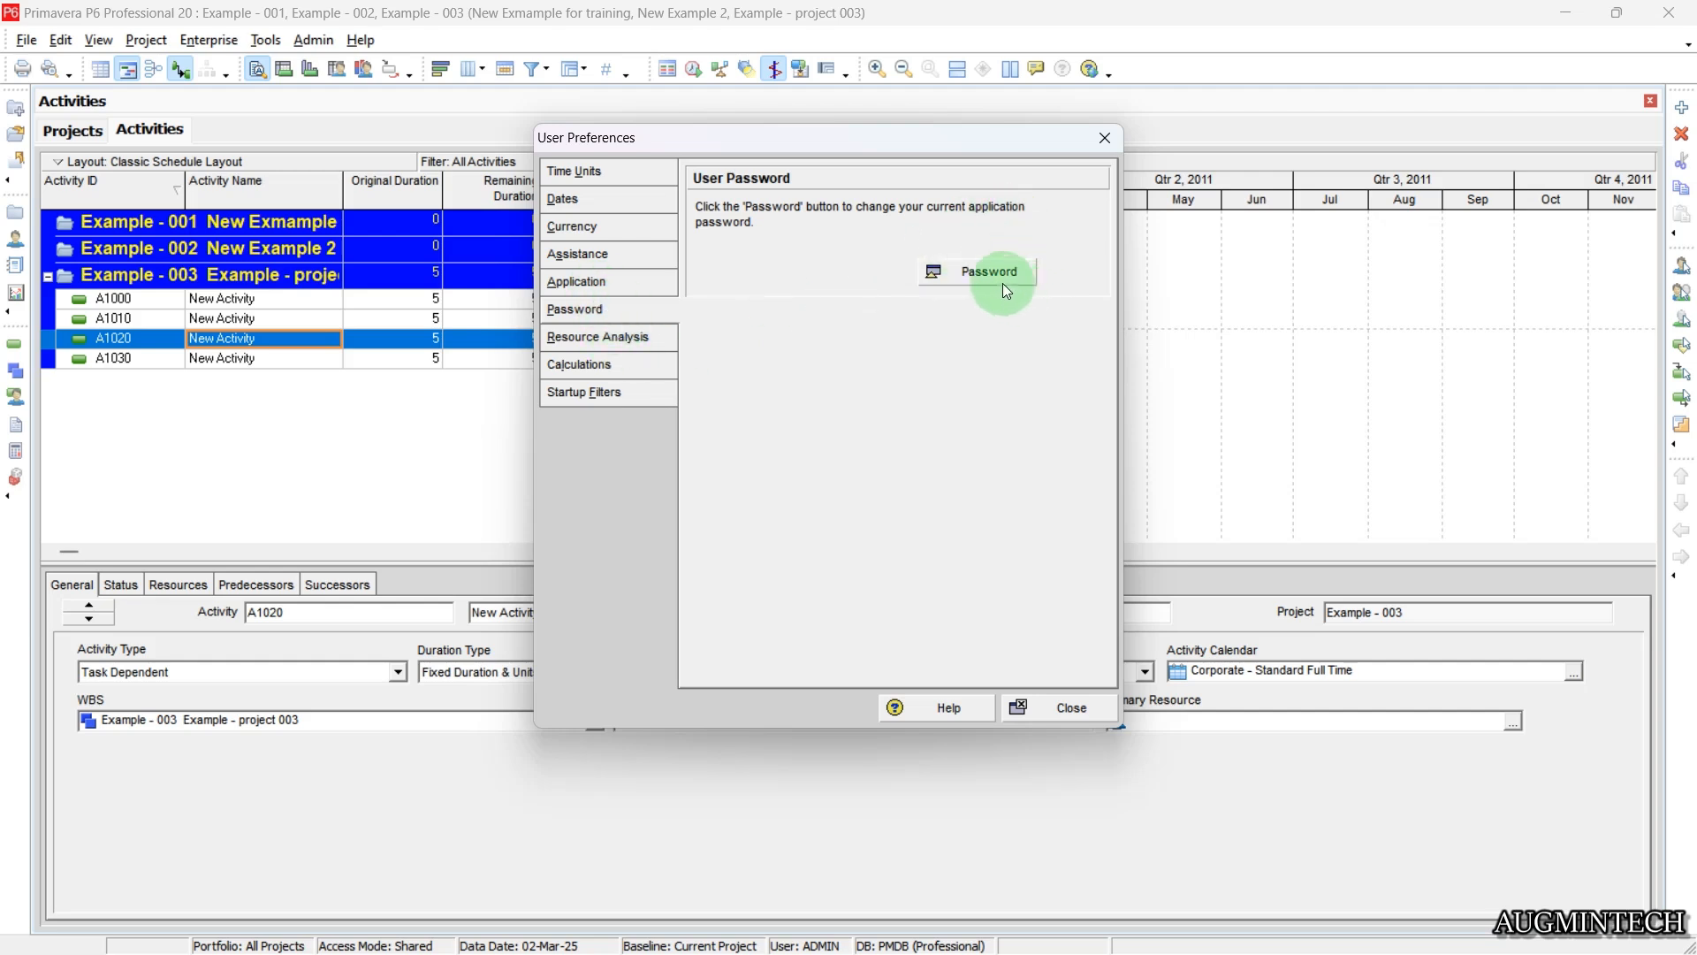
left_click(677, 333)
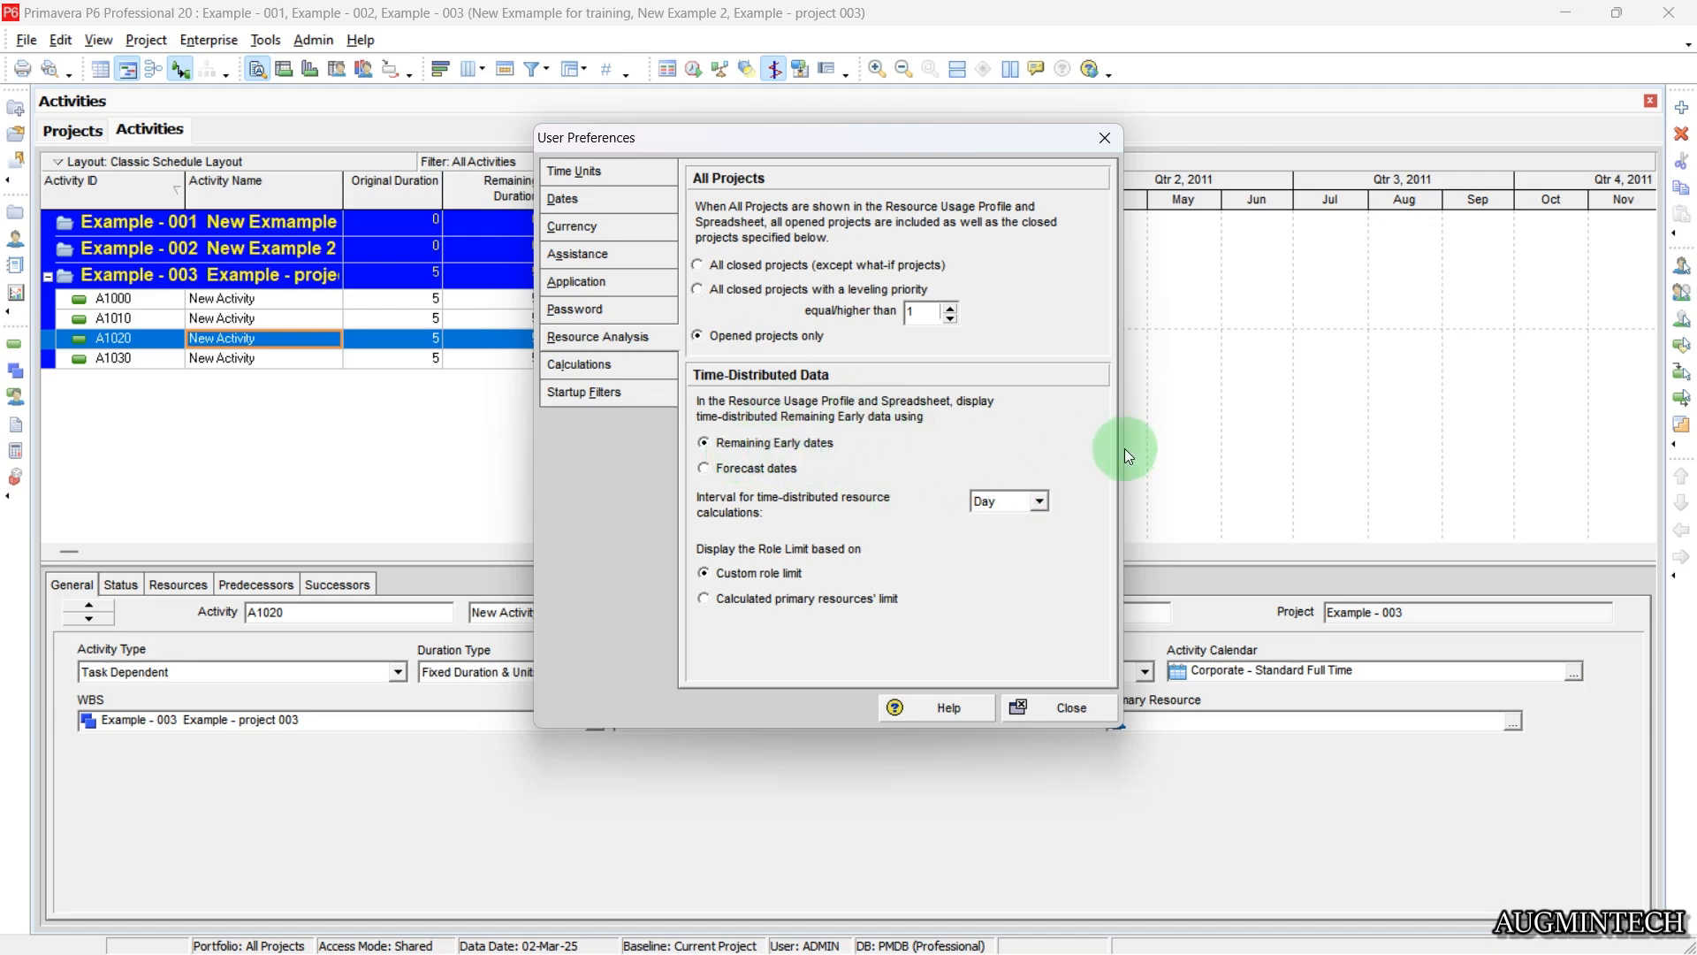
left_click(617, 373)
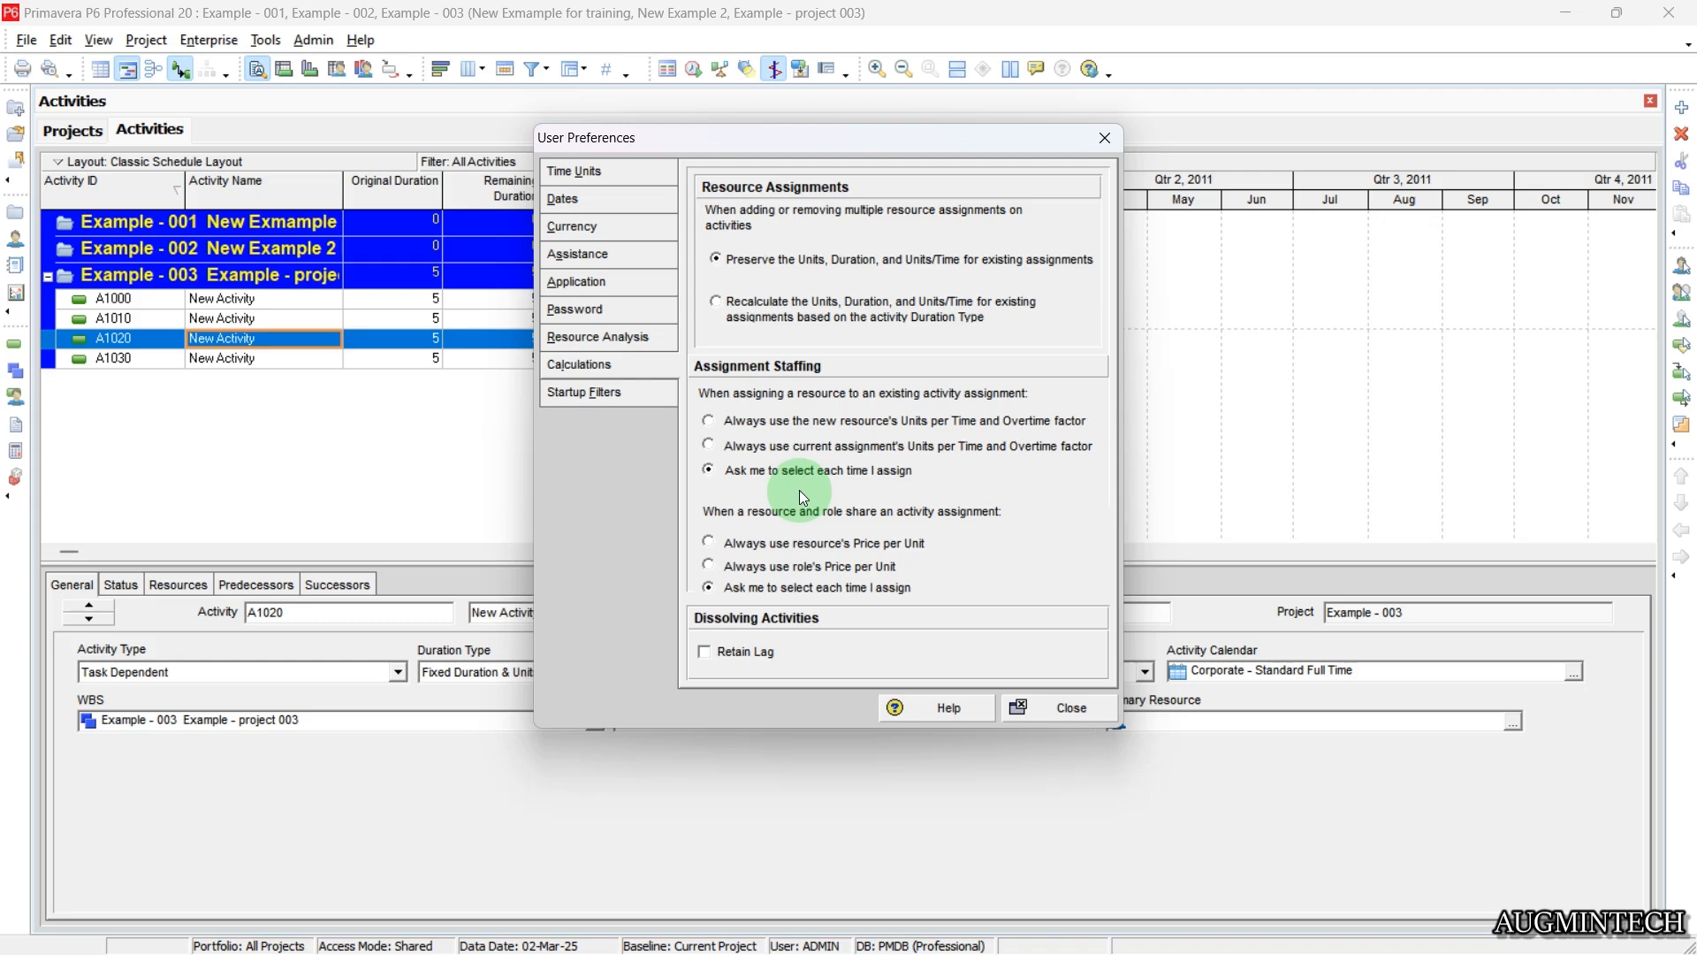
left_click(618, 389)
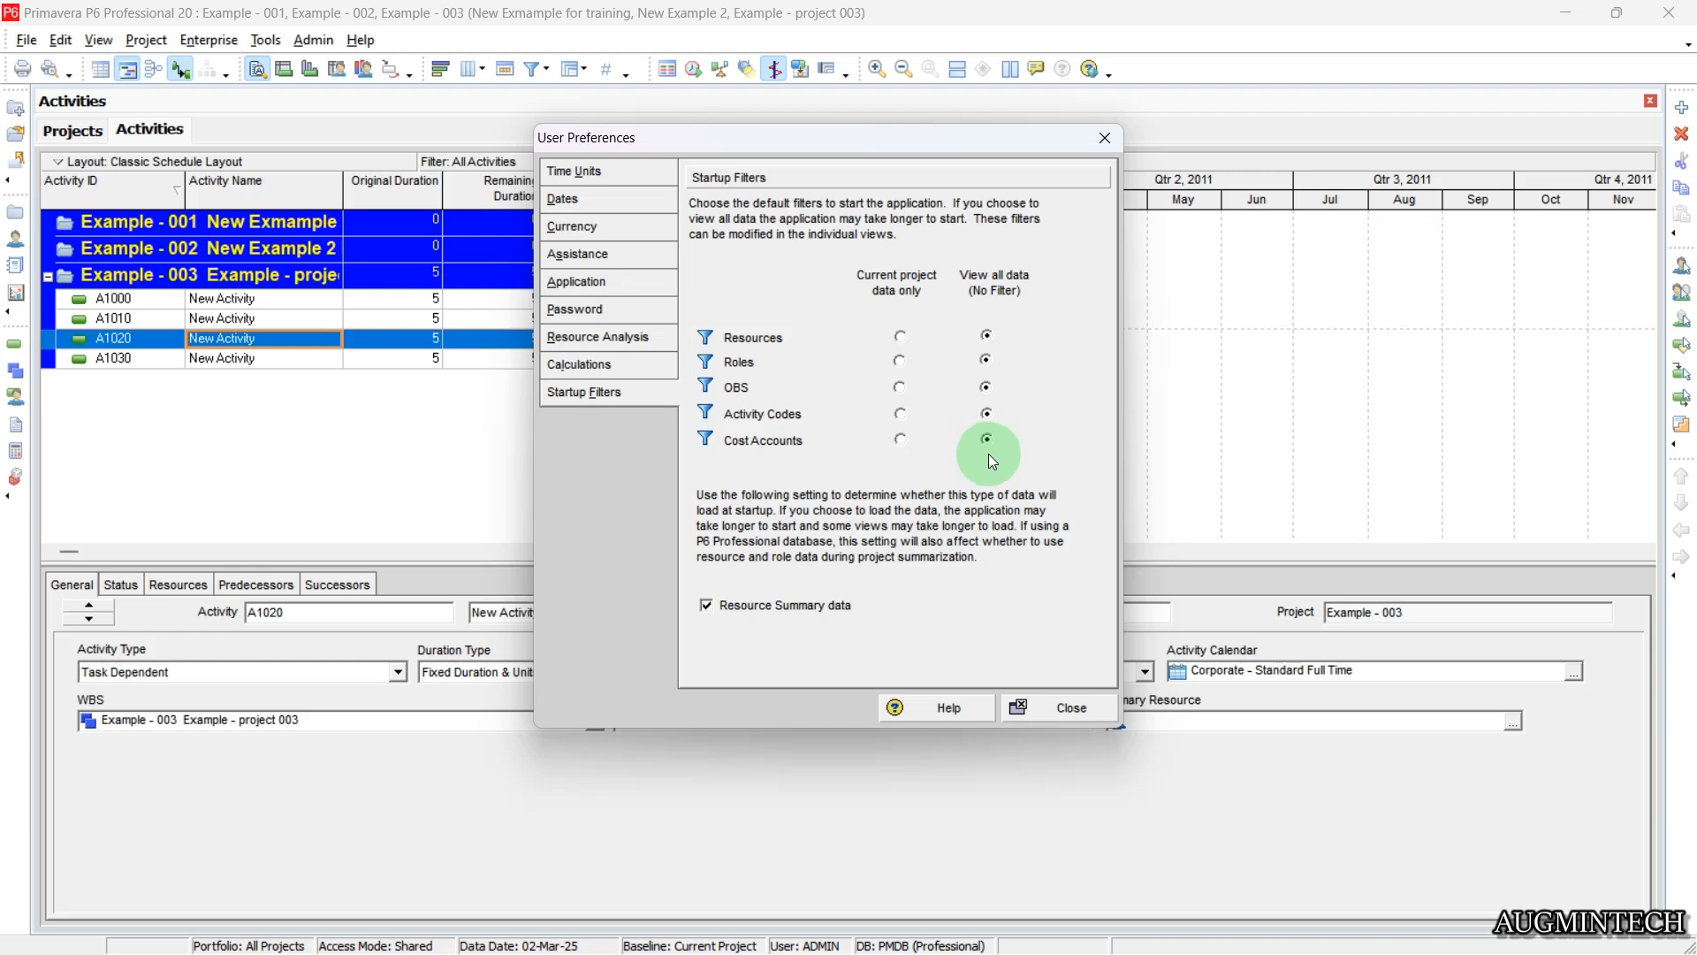
left_click(1017, 705)
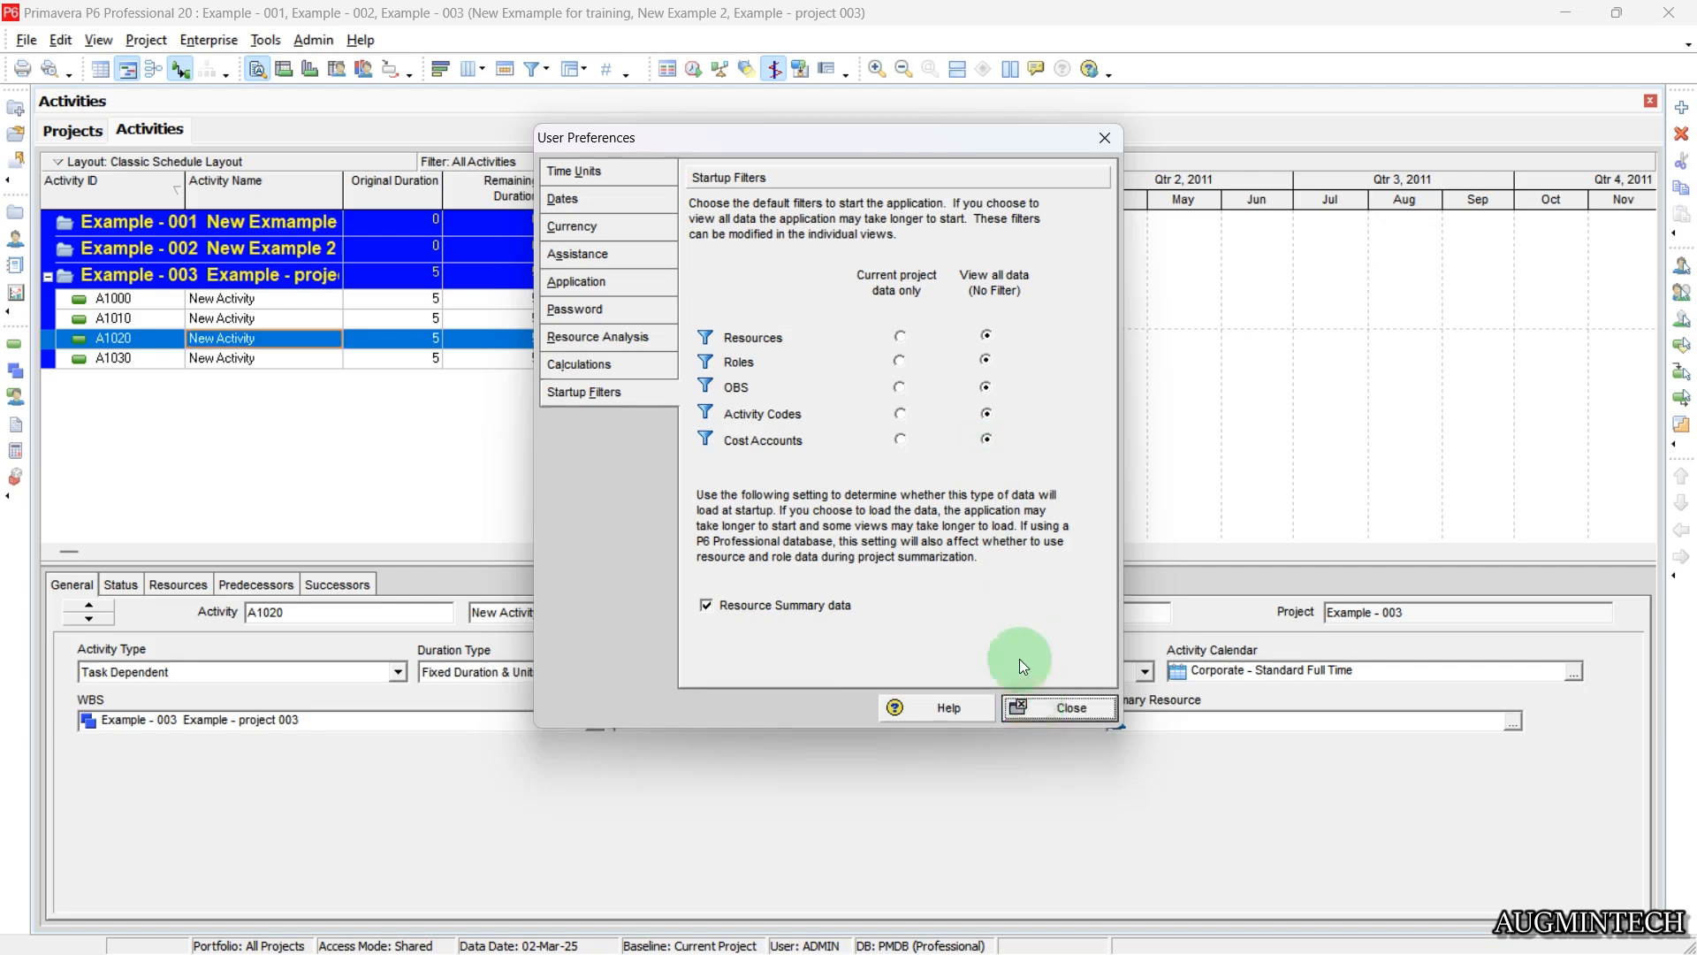